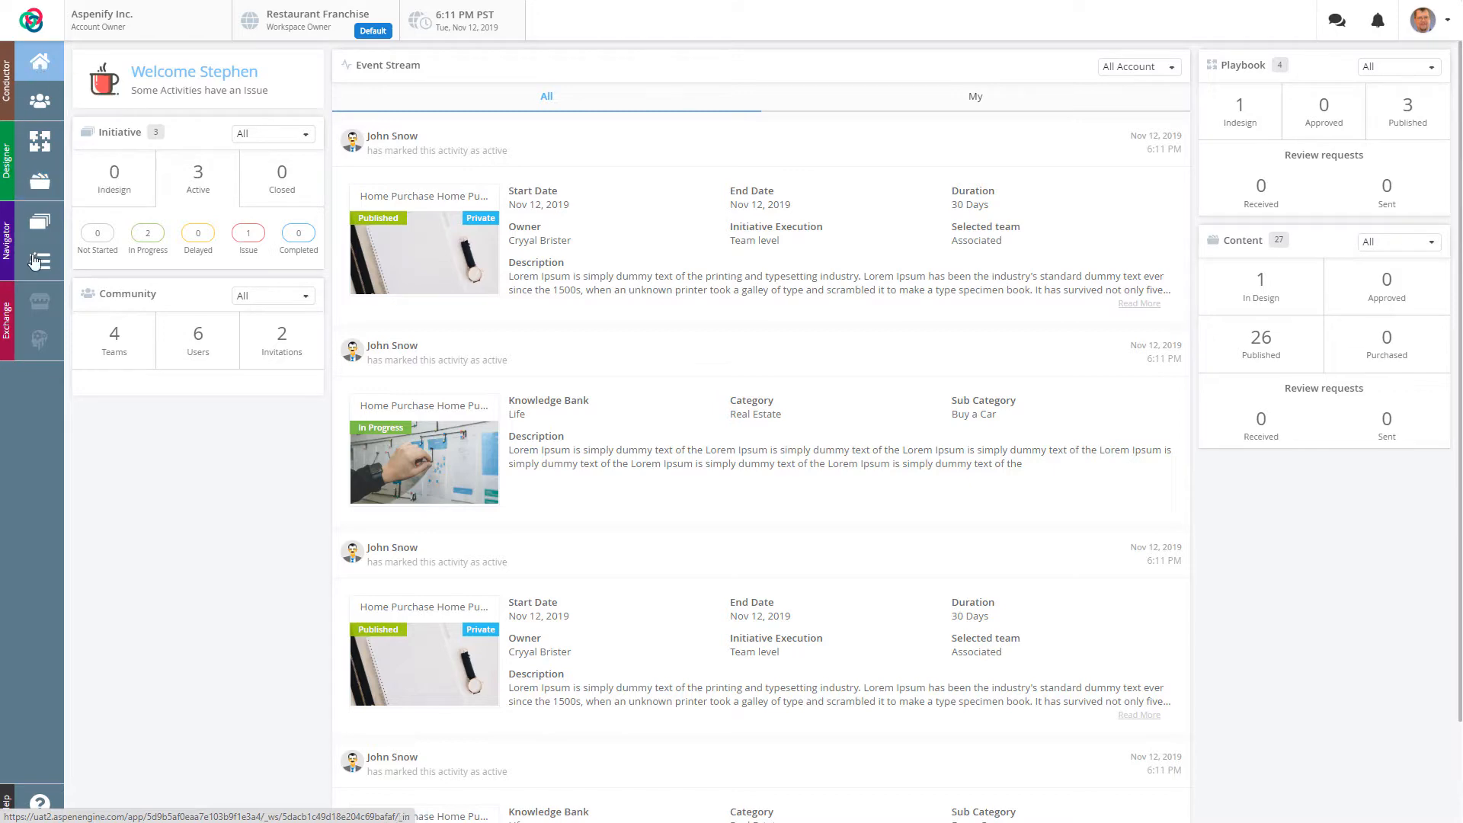
Step: Show the In Design items of the content library and open the New Content draft for editing
{"action": "left_click", "coordinate": [40, 180]}
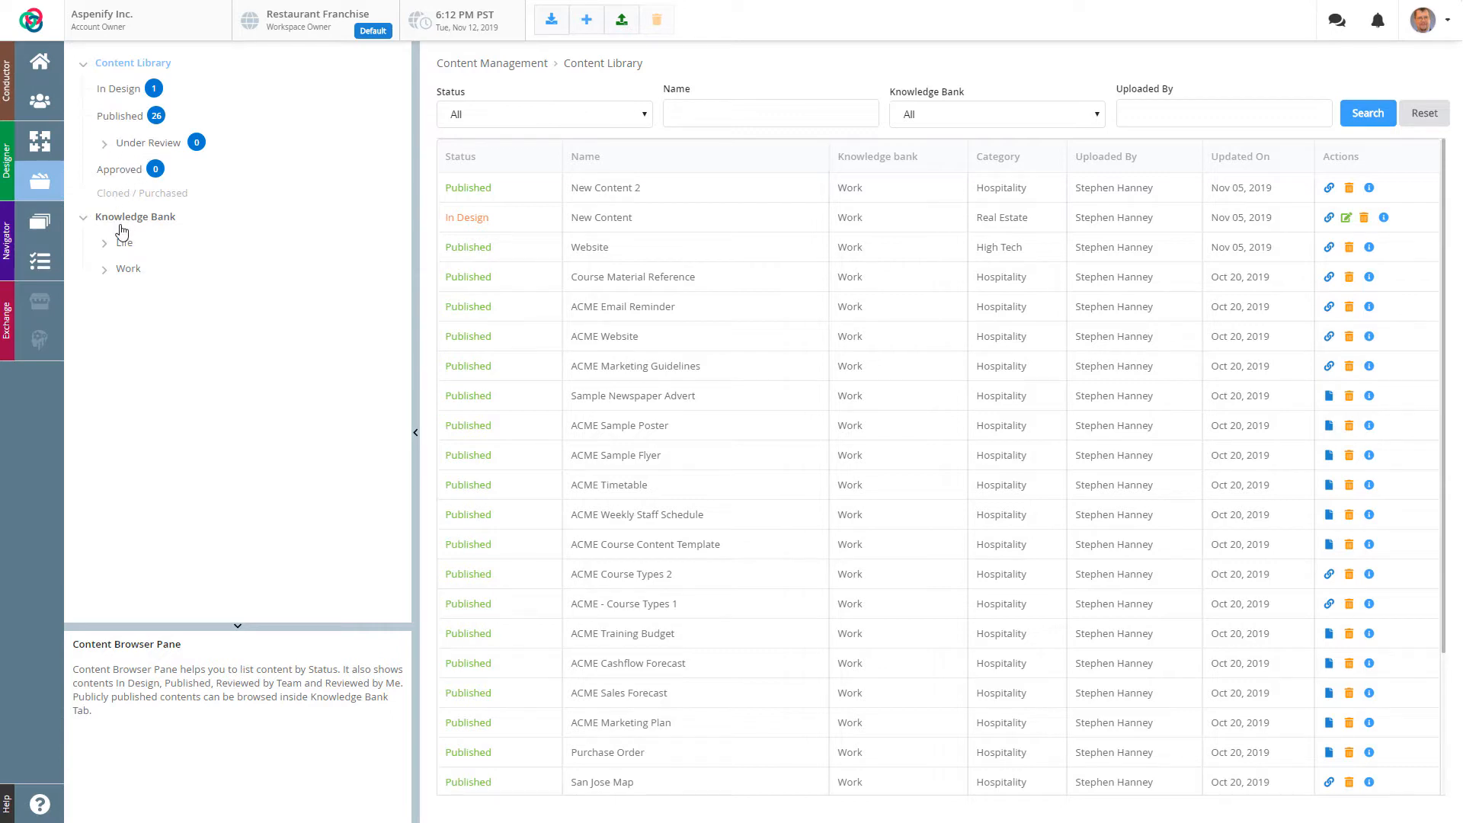
{"action": "left_click", "coordinate": [105, 245]}
{"action": "left_click", "coordinate": [83, 217]}
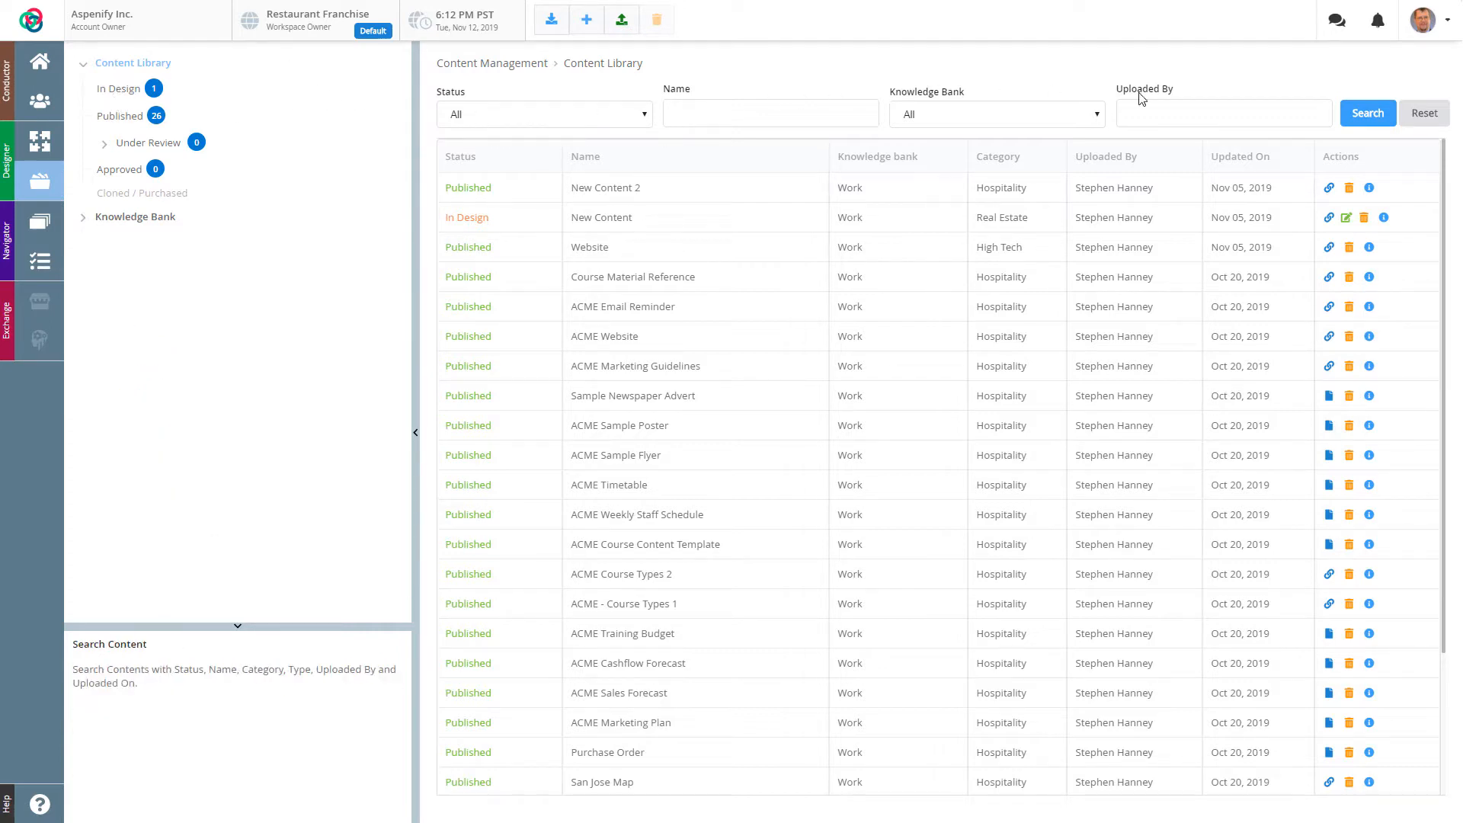
{"action": "left_click", "coordinate": [121, 89]}
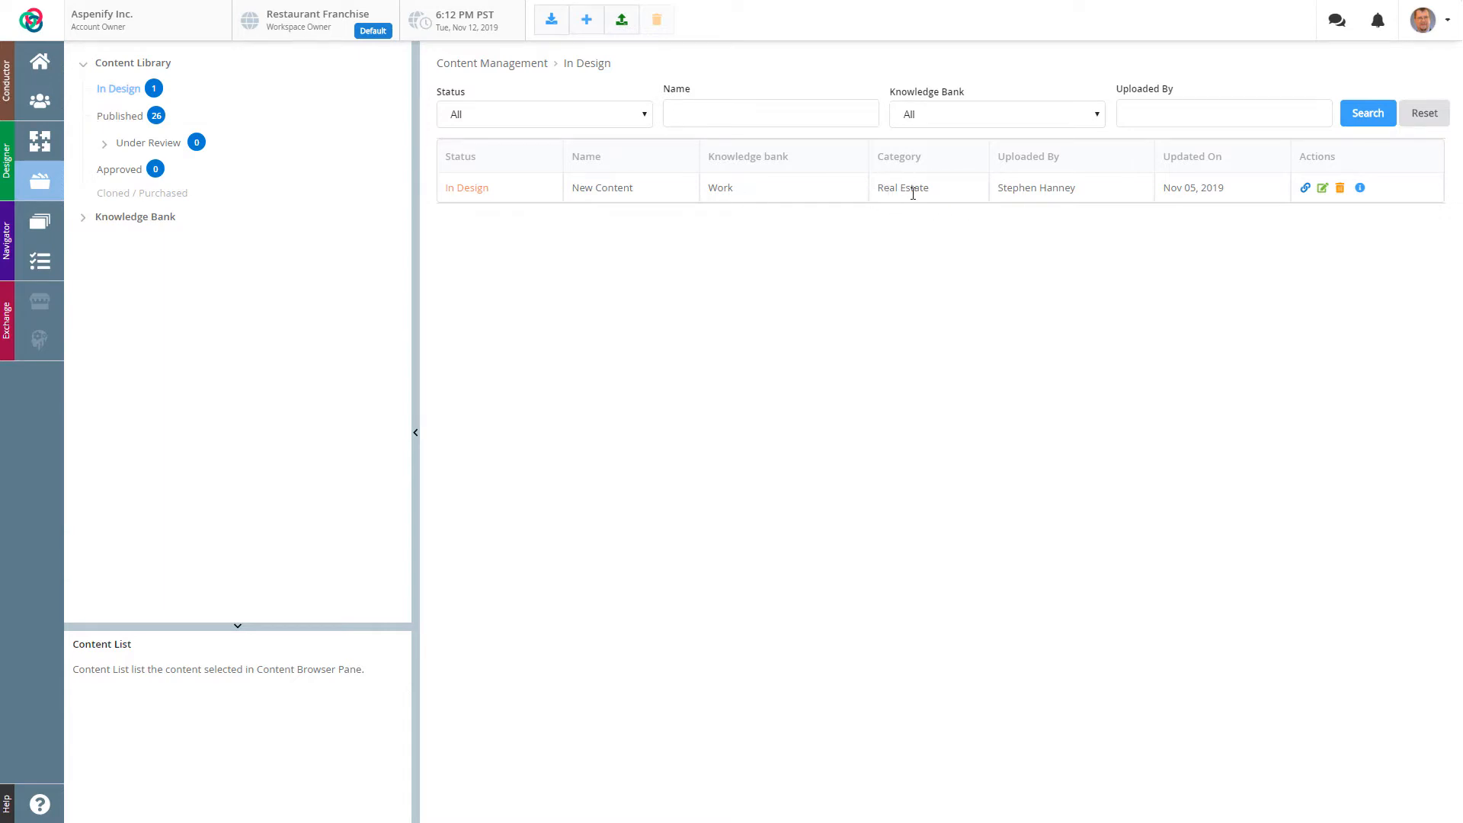
{"action": "left_click", "coordinate": [1323, 187]}
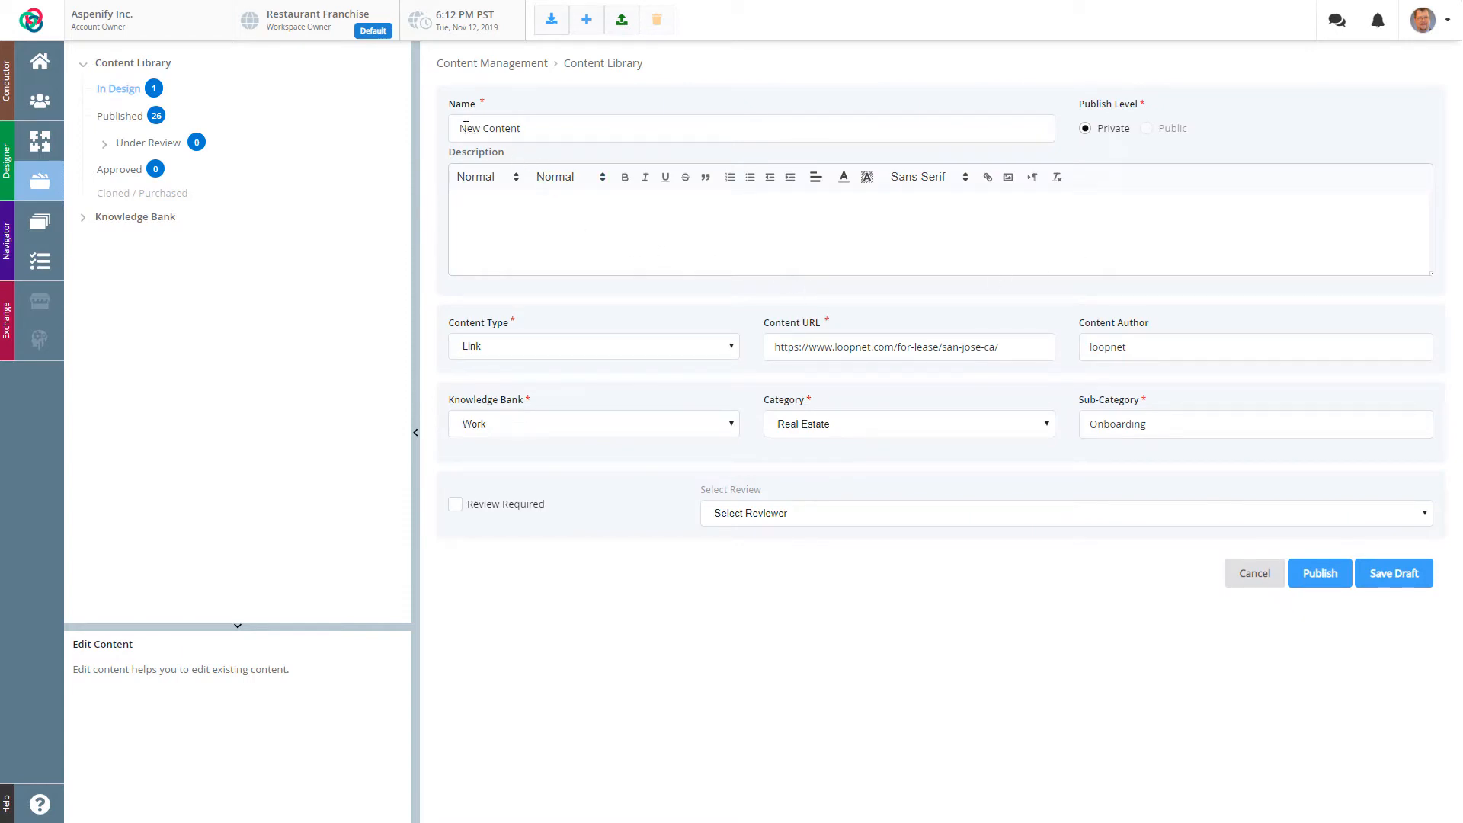
Step: Enter "Yadayada" as the description of the New Content draft
{"action": "left_click_drag", "start_coordinate": [459, 127], "coordinate": [599, 120]}
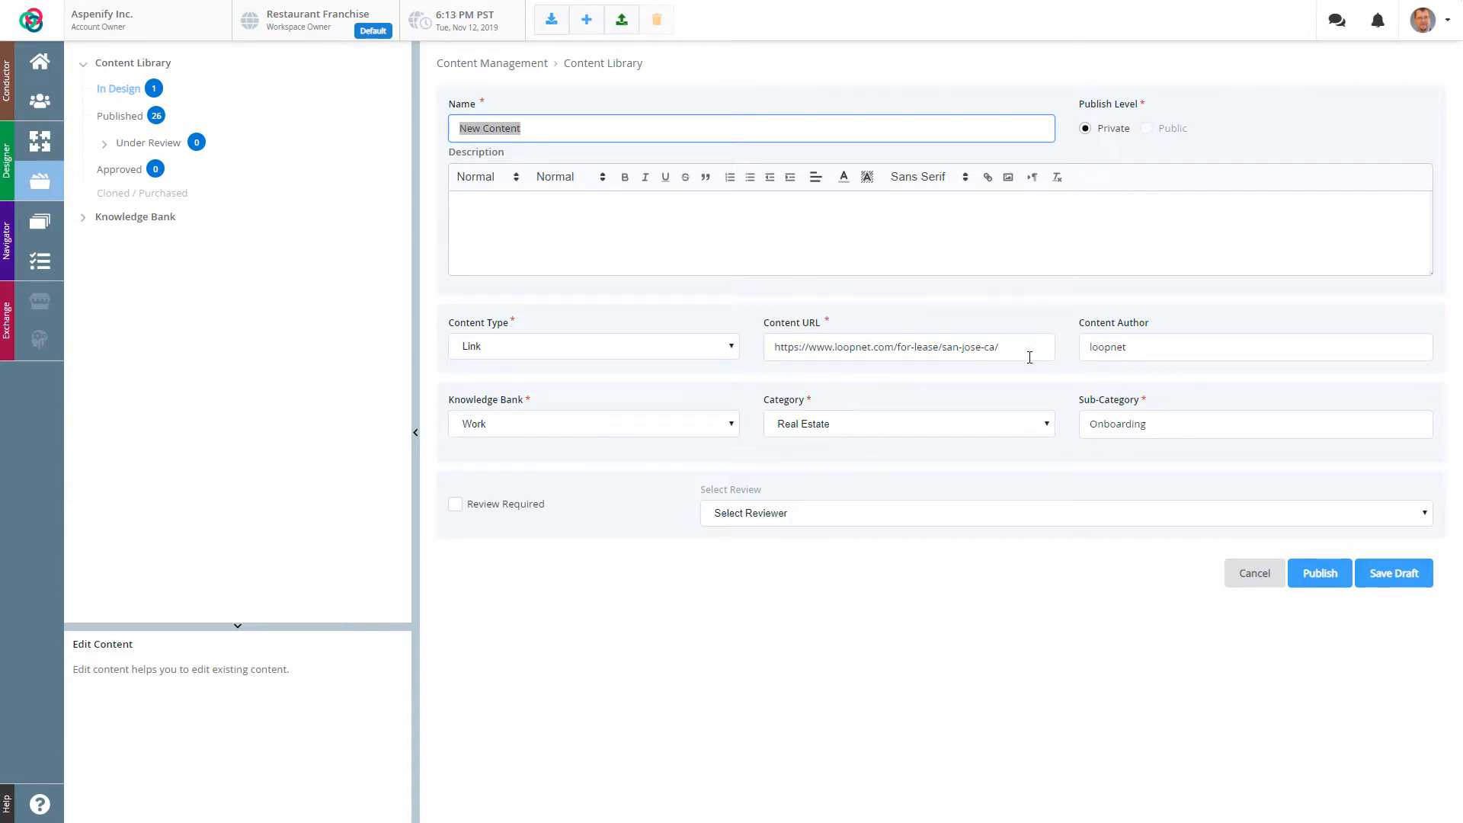
{"action": "left_click_drag", "start_coordinate": [775, 347], "coordinate": [1028, 349]}
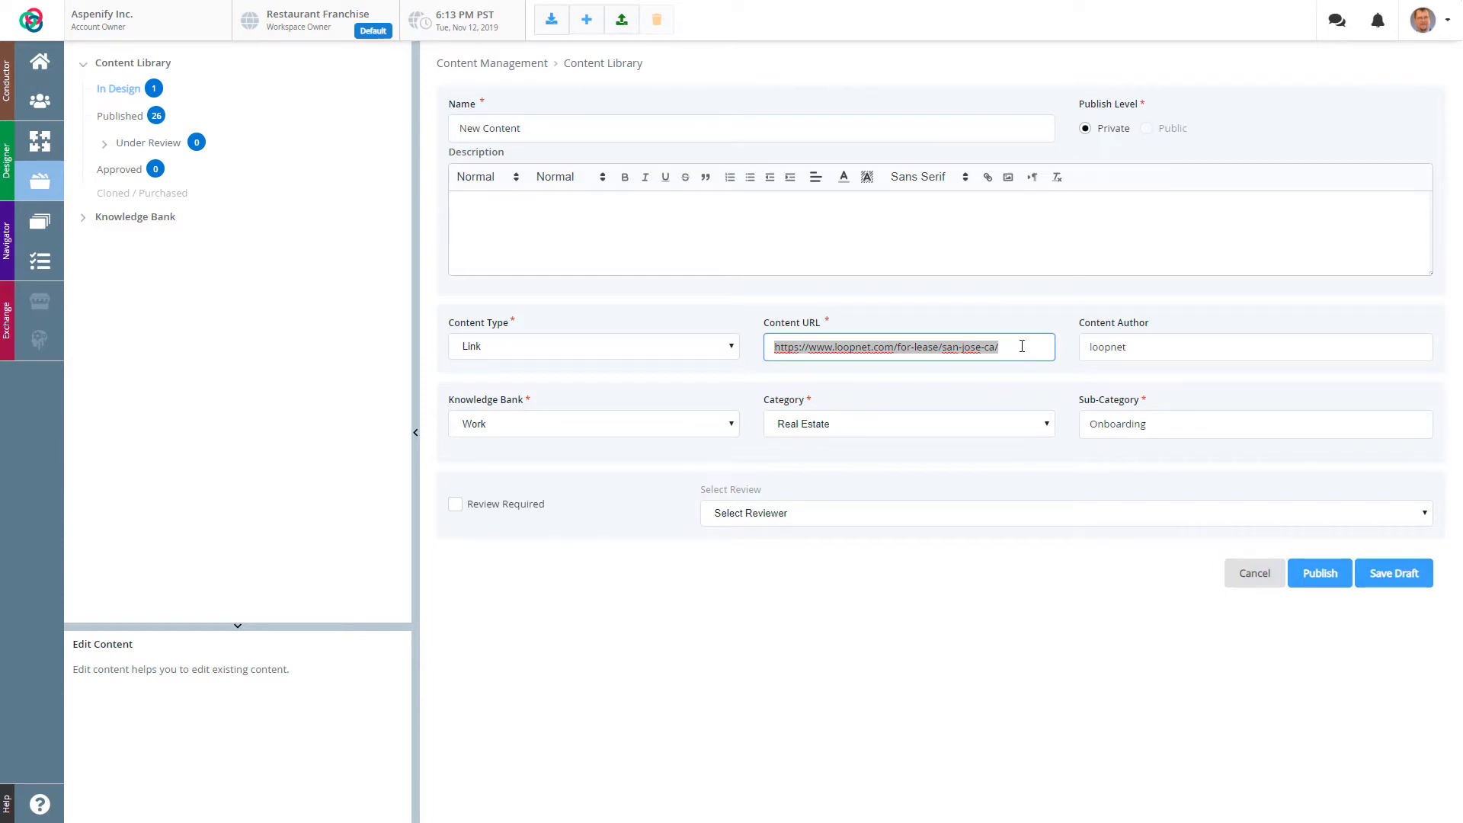
{"action": "left_click", "coordinate": [541, 127]}
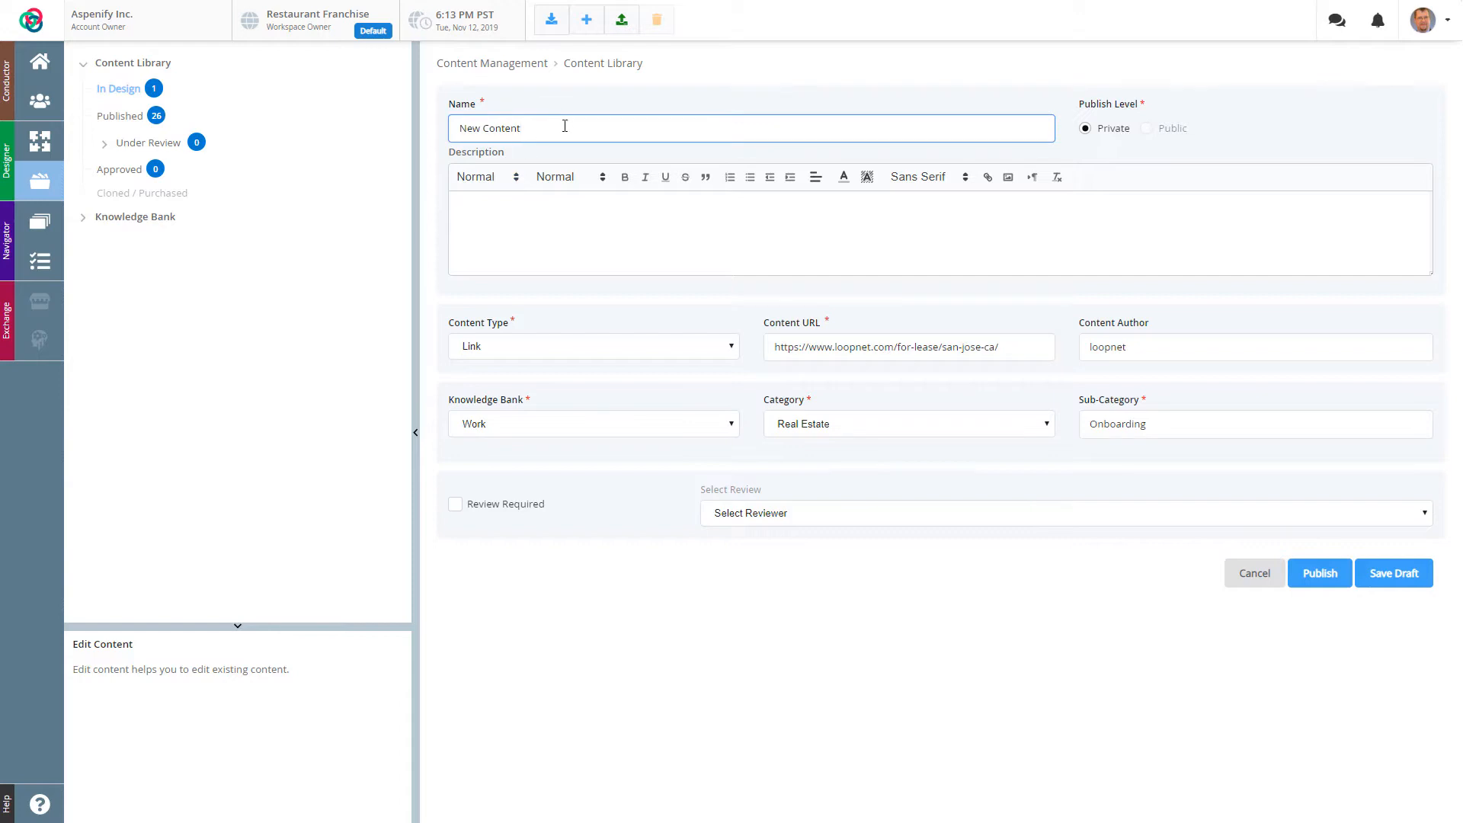
{"action": "left_click_drag", "start_coordinate": [562, 125], "coordinate": [441, 131]}
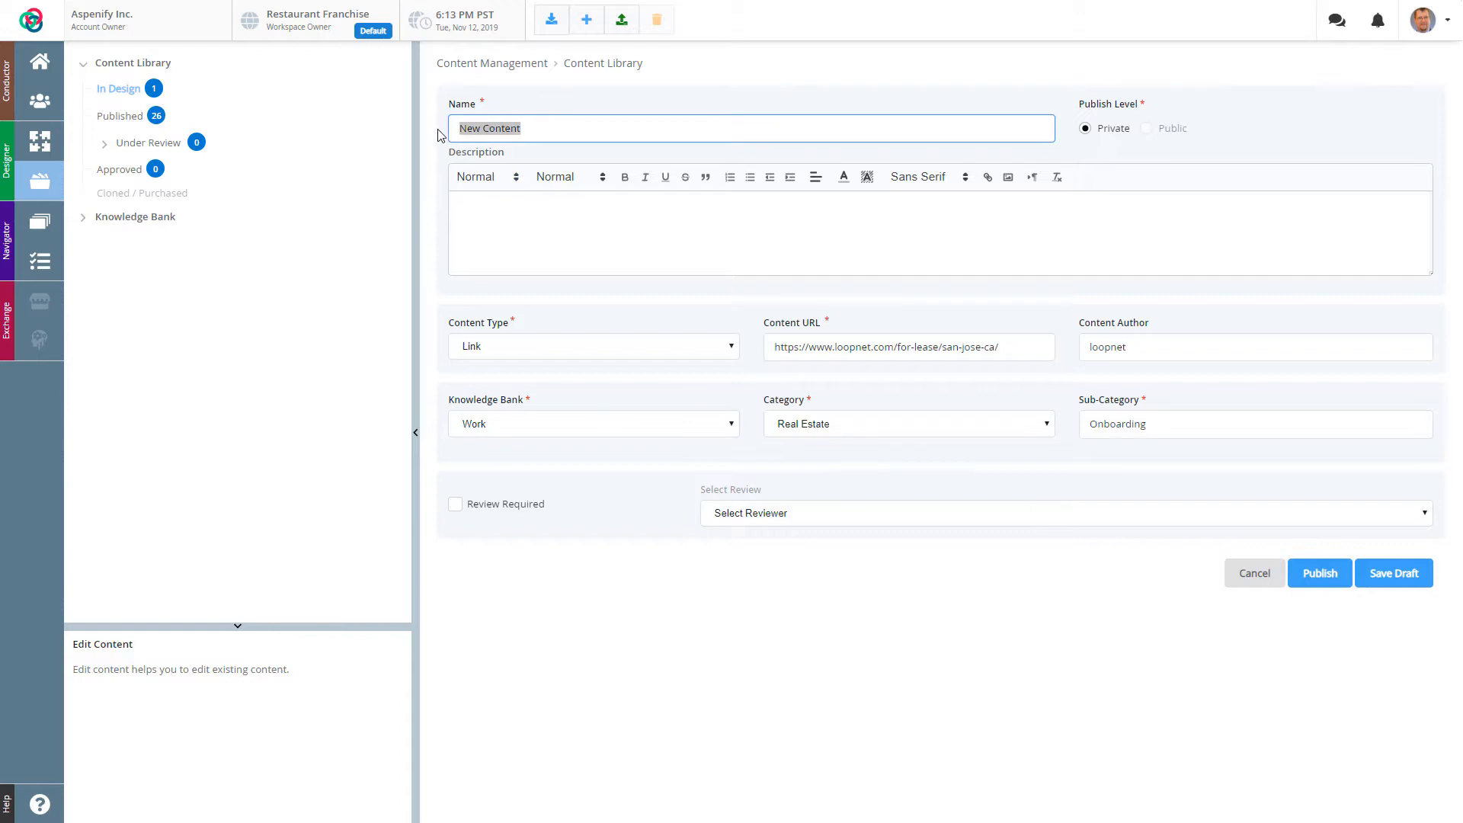
{"action": "left_click", "coordinate": [520, 205]}
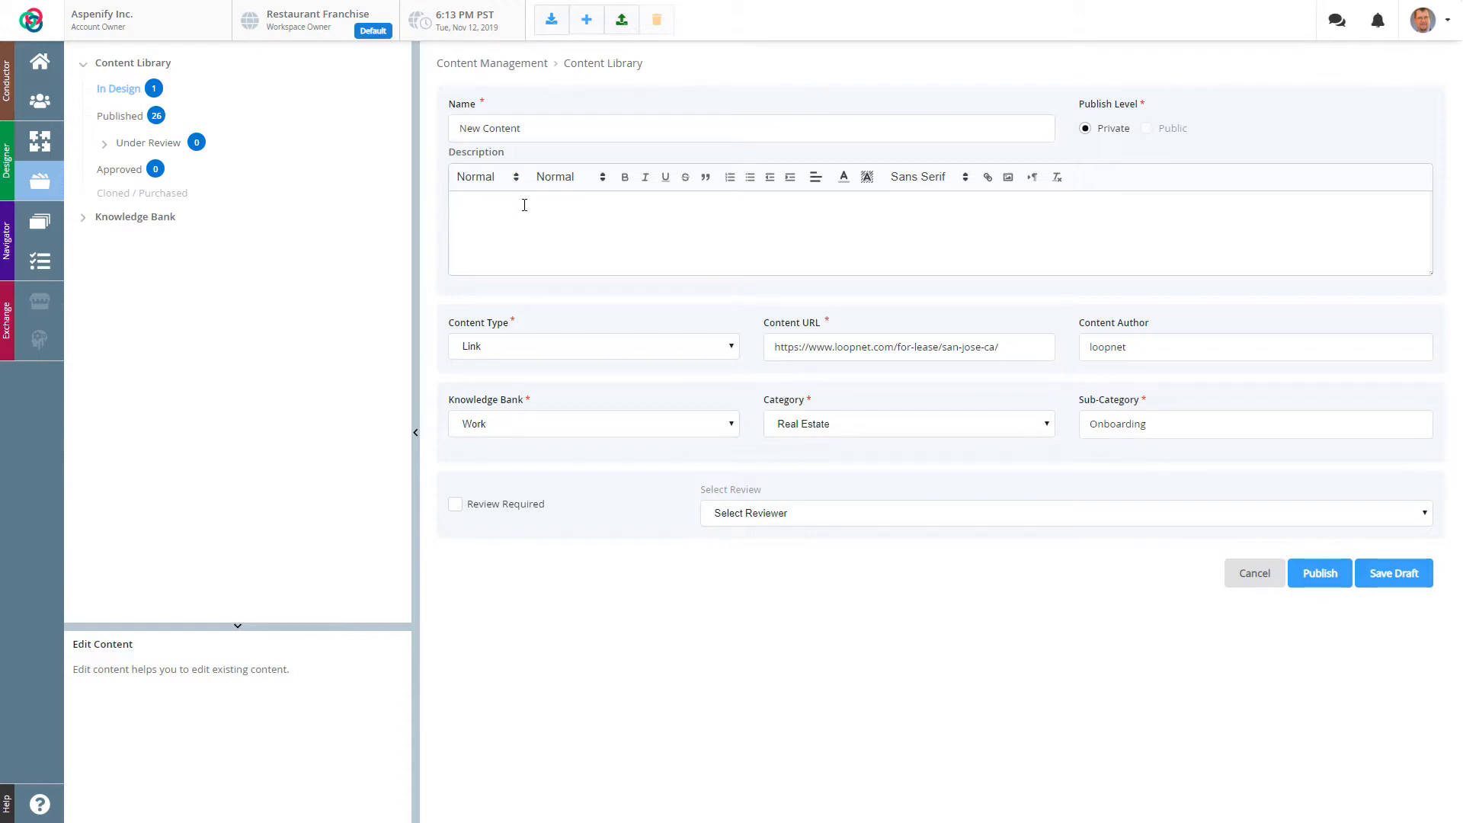
{"action": "type", "text": "Yadayada"}
Step: Examine the available content types and the sub-category of the draft without changing them
{"action": "left_click", "coordinate": [732, 347]}
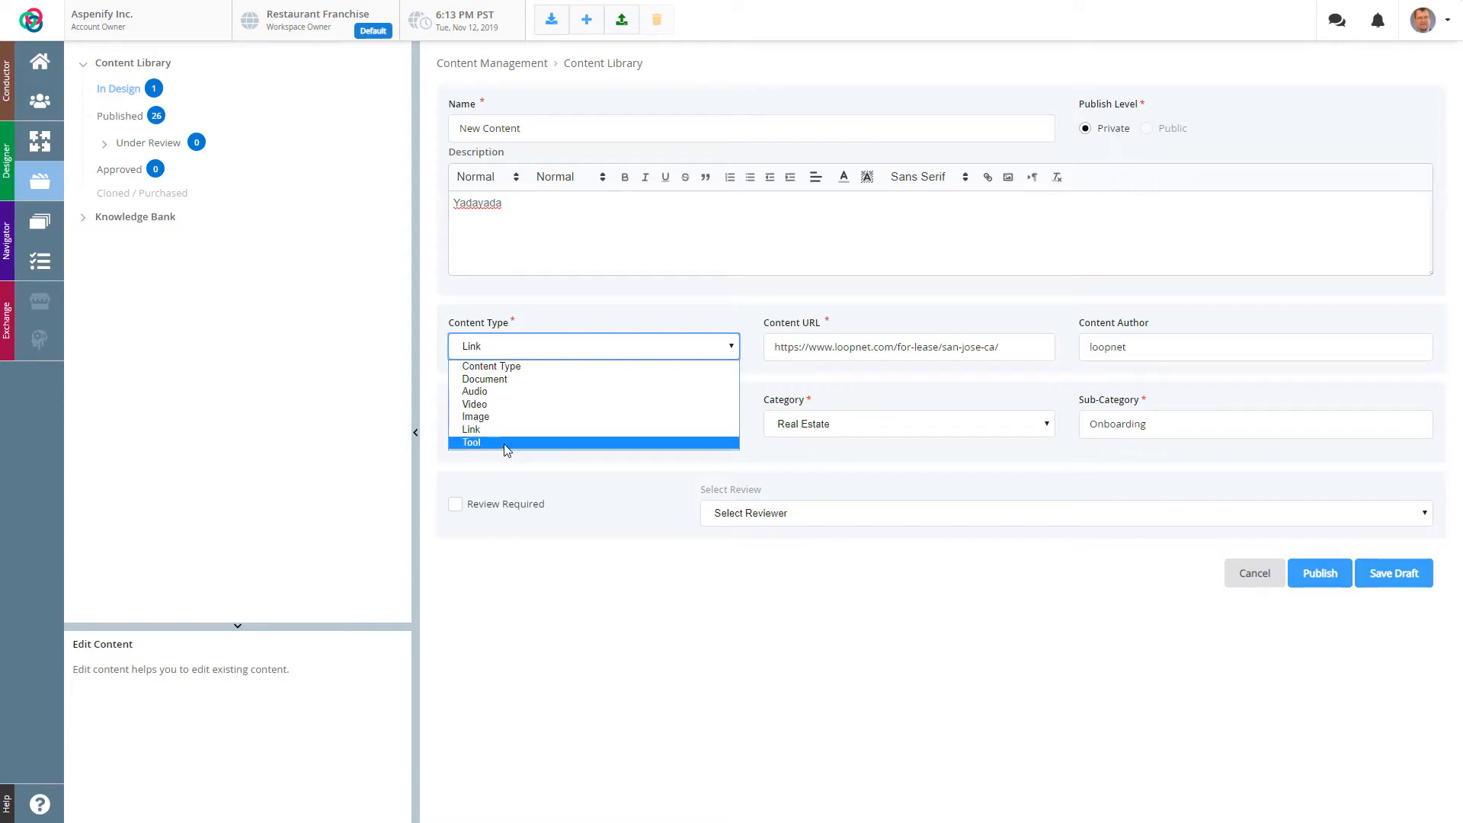
{"action": "left_click", "coordinate": [682, 319]}
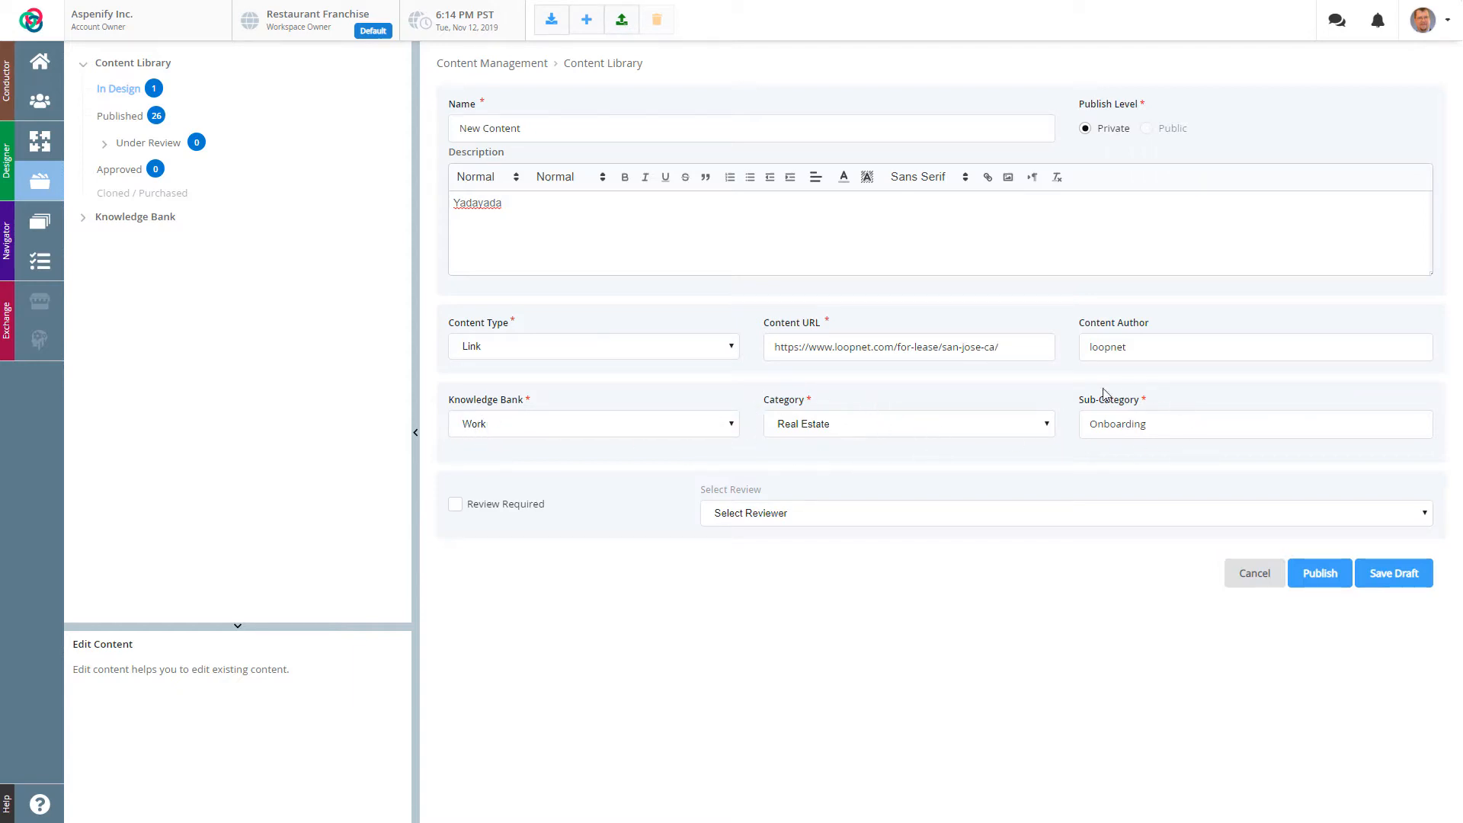
{"action": "left_click", "coordinate": [1153, 424]}
{"action": "double_click", "coordinate": [1133, 425]}
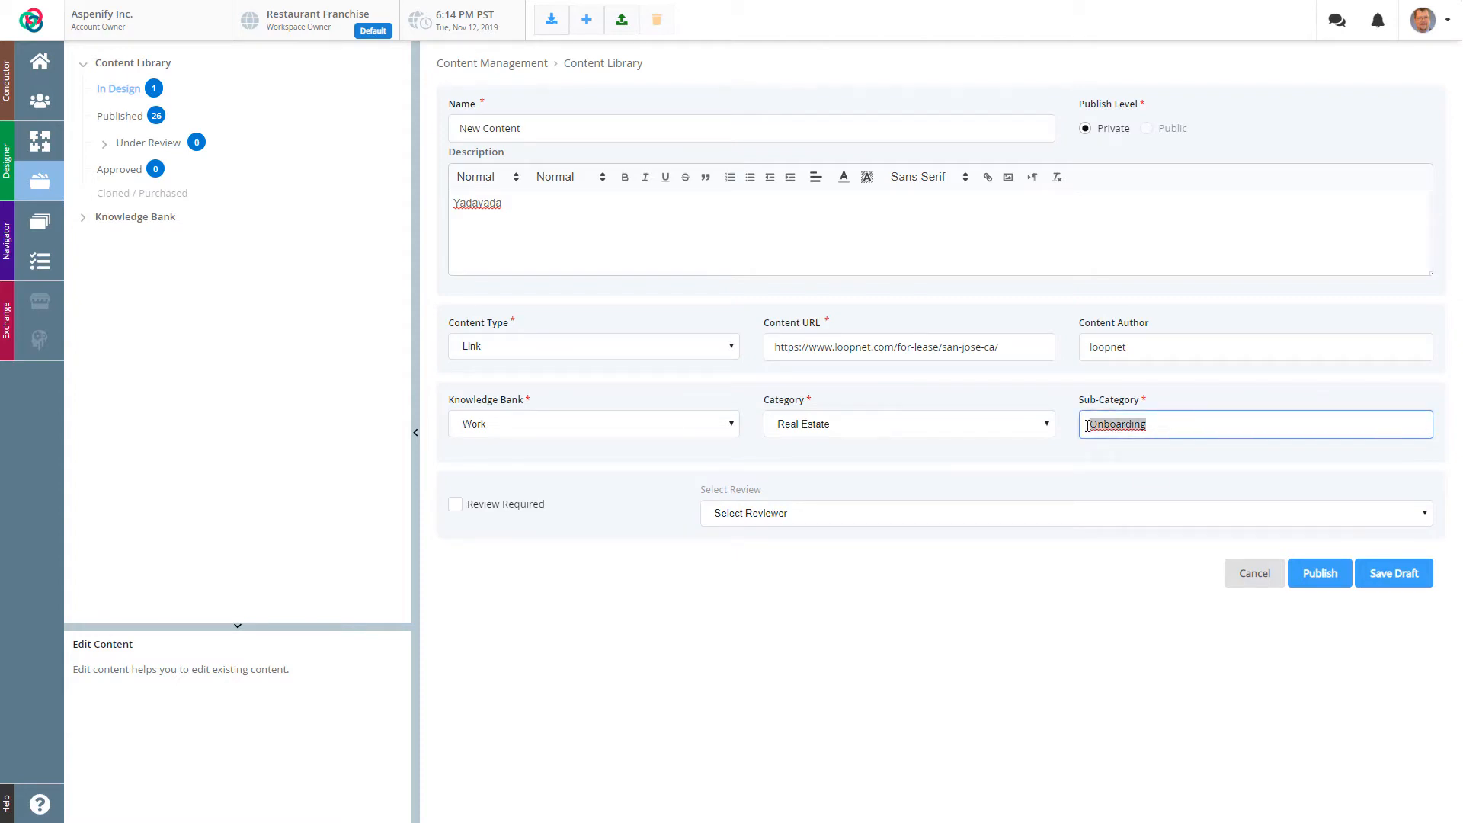
{"action": "left_click", "coordinate": [982, 462]}
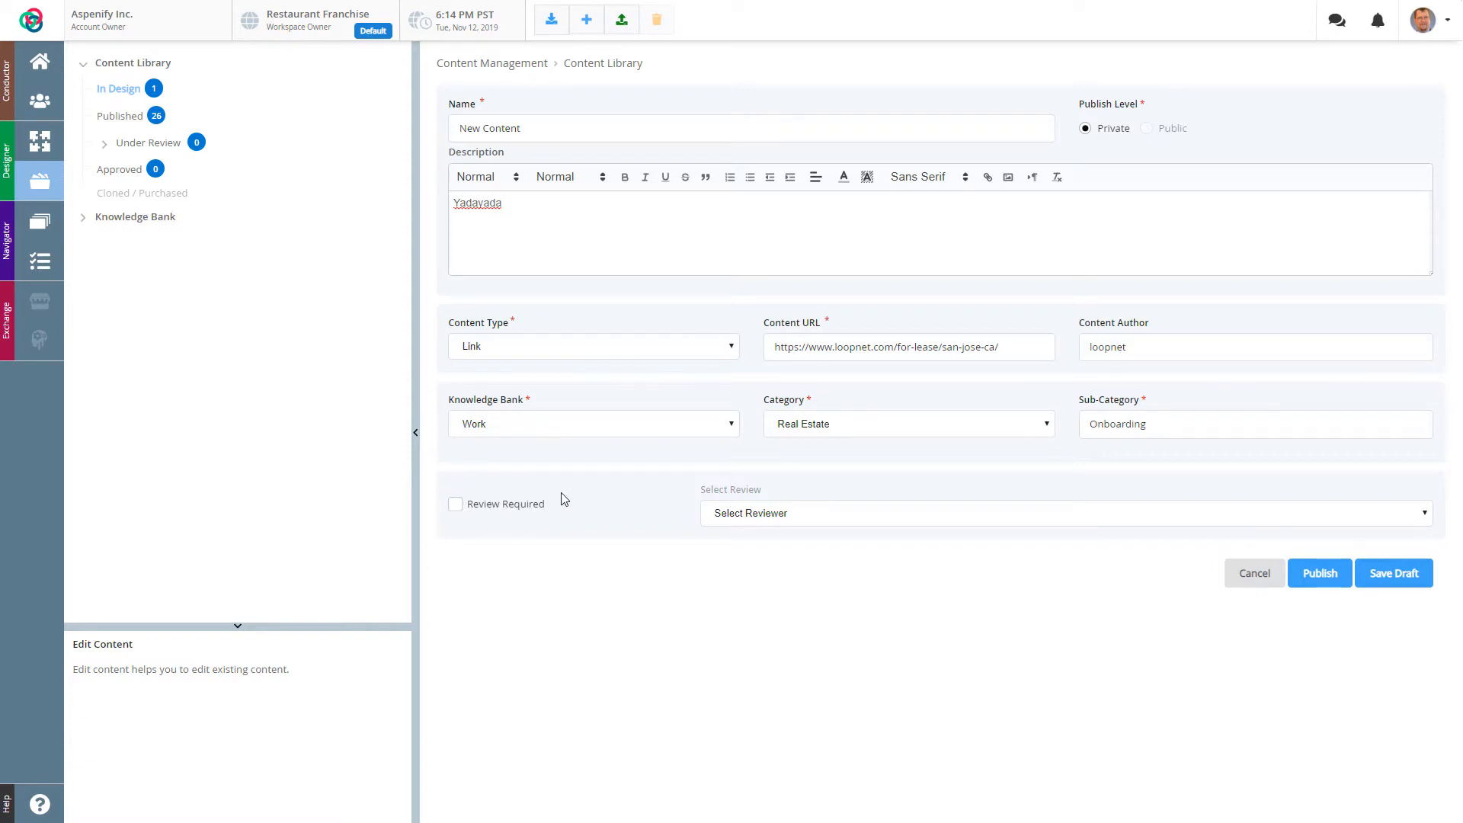
{"action": "left_click", "coordinate": [456, 505]}
{"action": "left_click", "coordinate": [763, 518]}
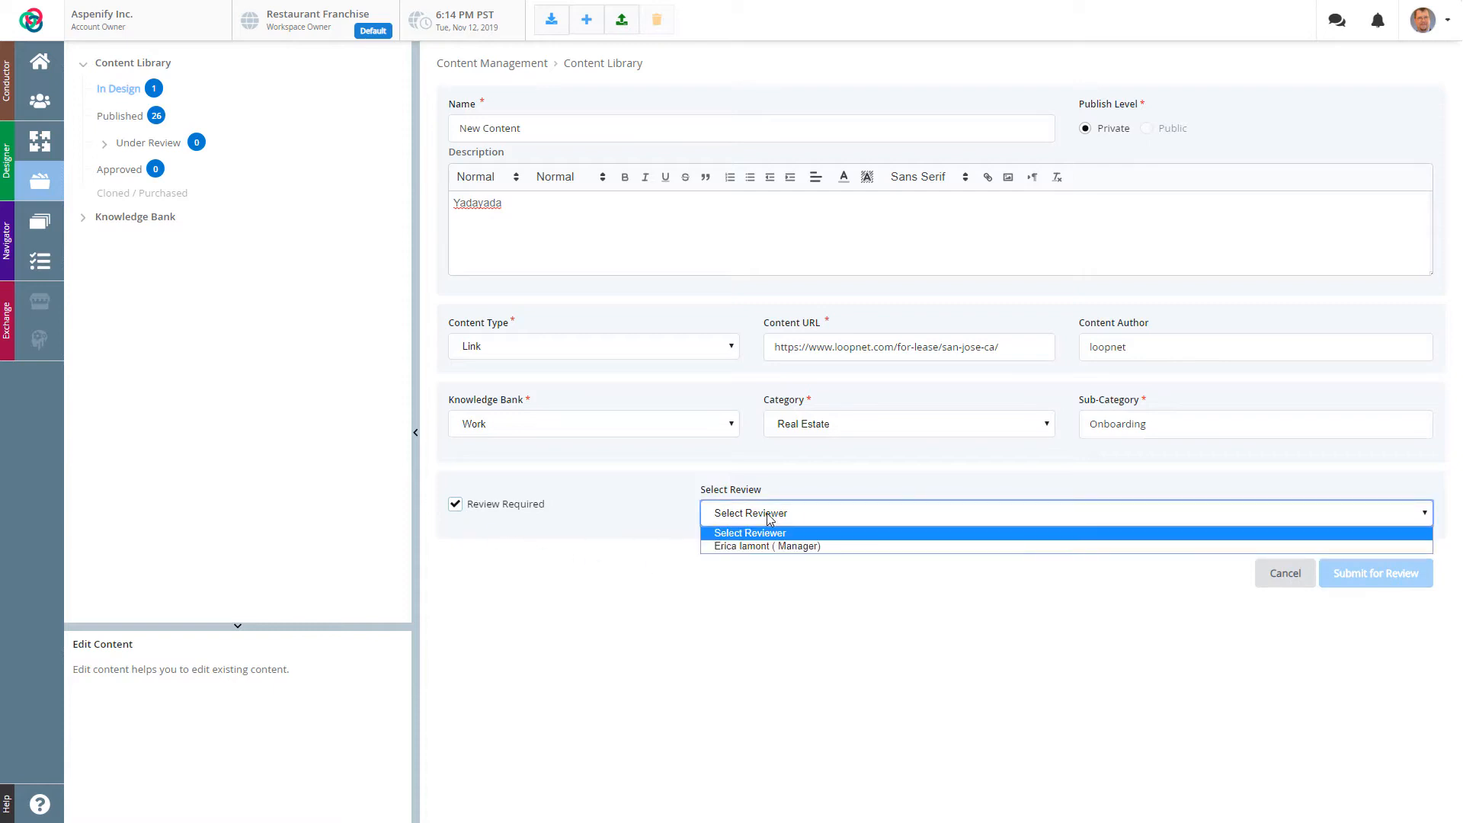
{"action": "left_click", "coordinate": [746, 547]}
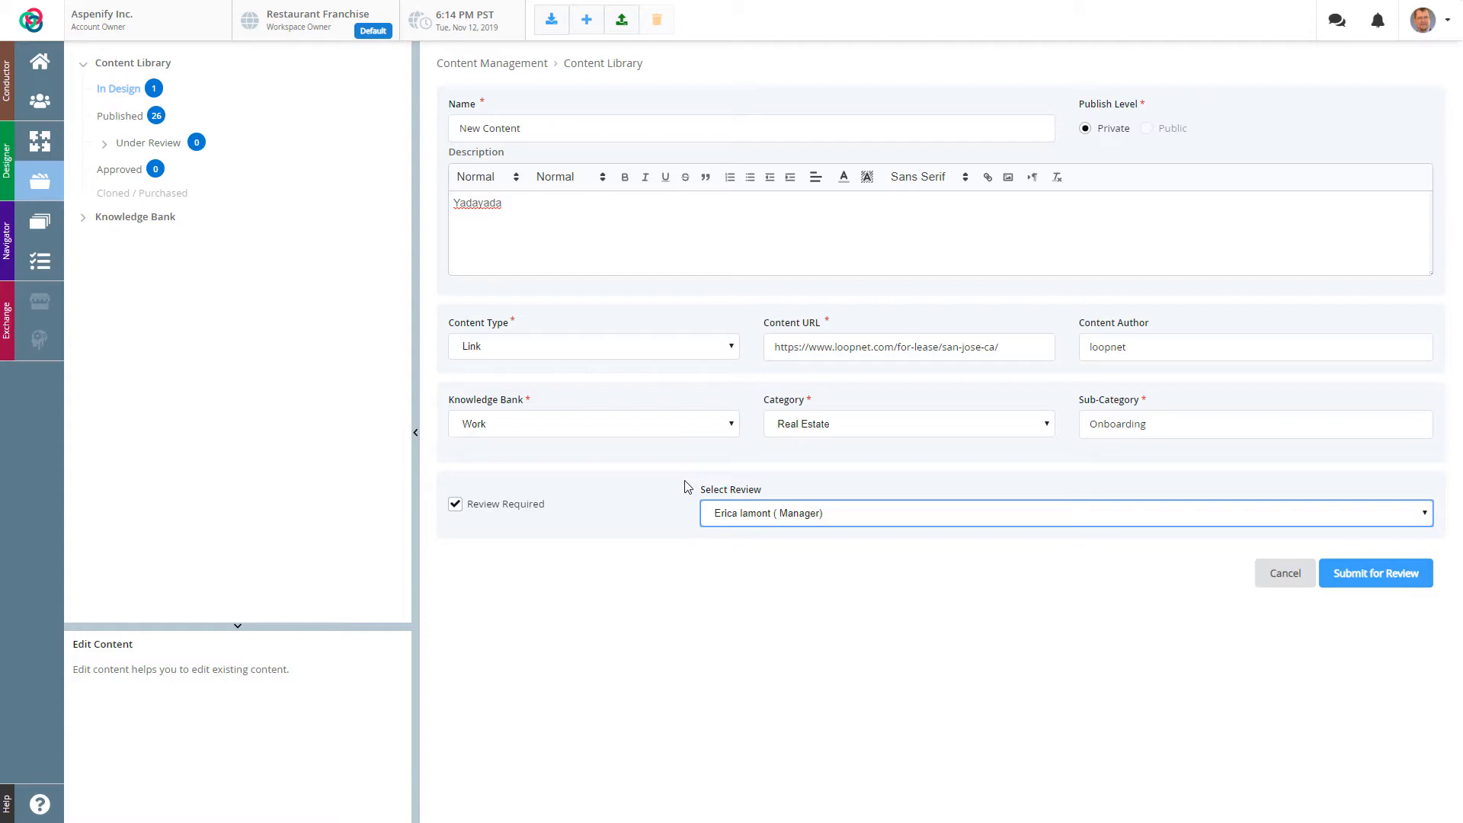
{"action": "left_click", "coordinate": [455, 504]}
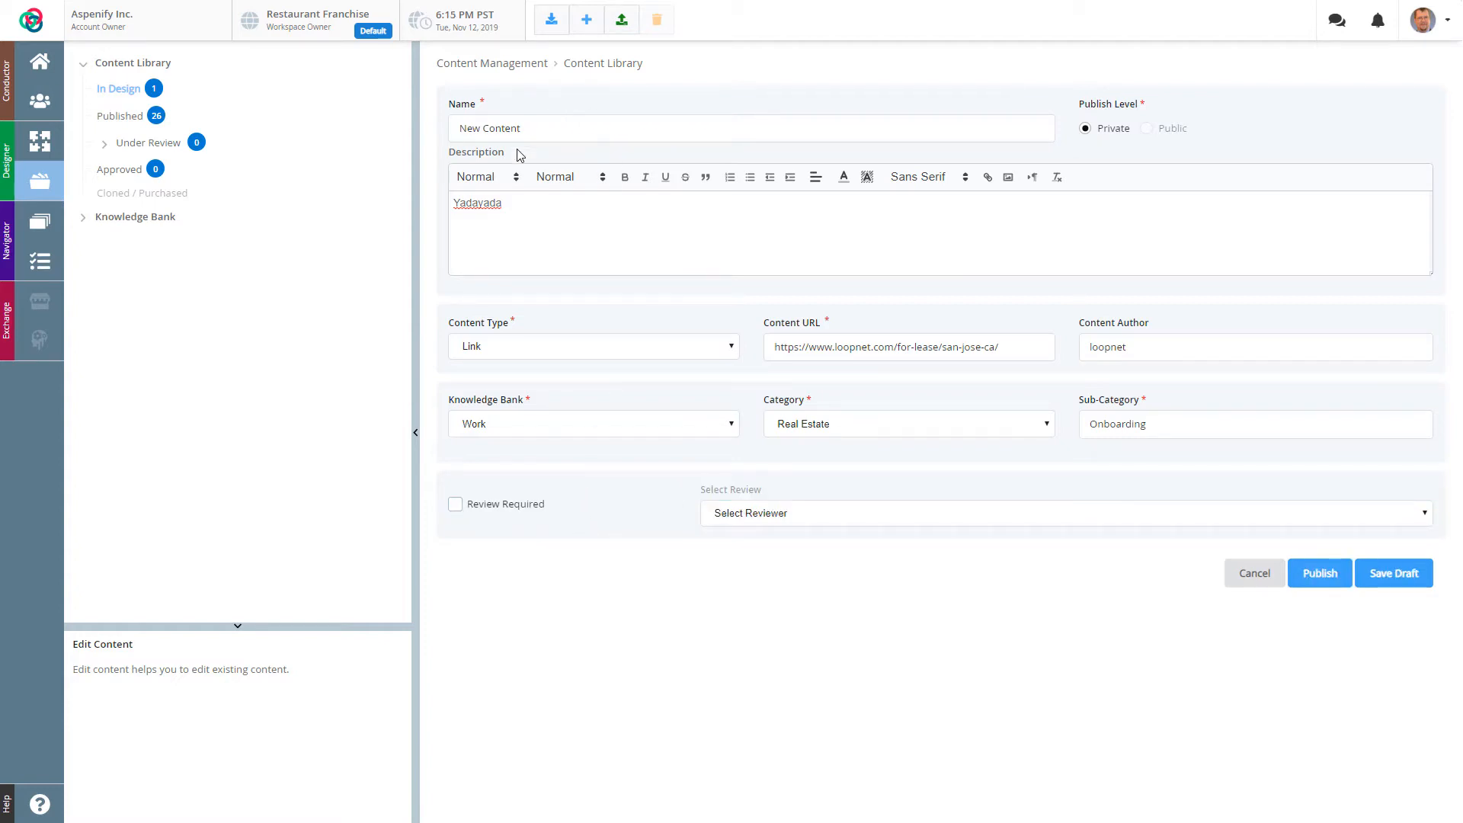
Step: Rename the draft as "Loopnet Link" and publish it
{"action": "left_click_drag", "start_coordinate": [539, 124], "coordinate": [376, 124]}
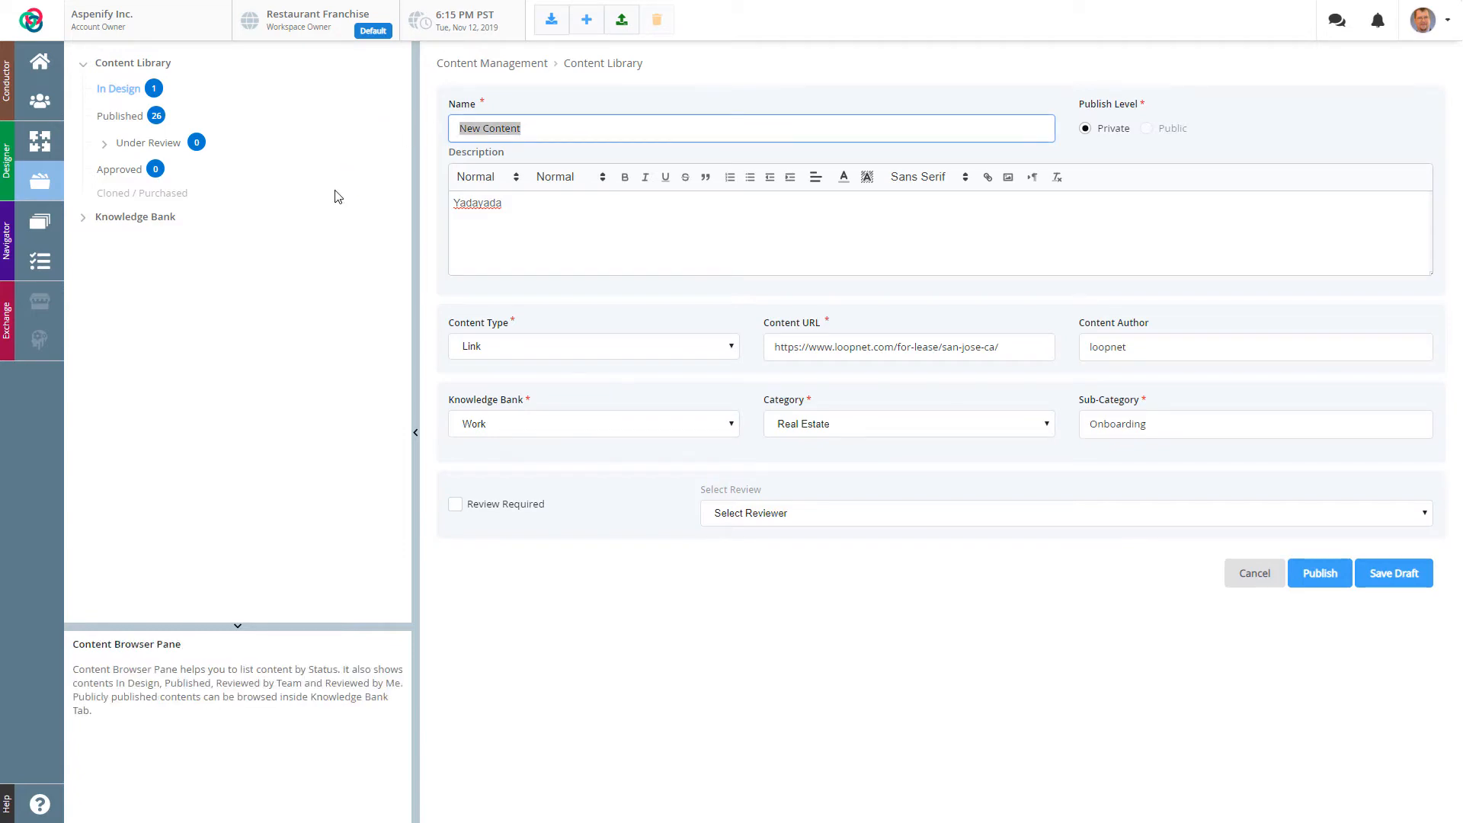
{"action": "type", "text": "Loopnet Link"}
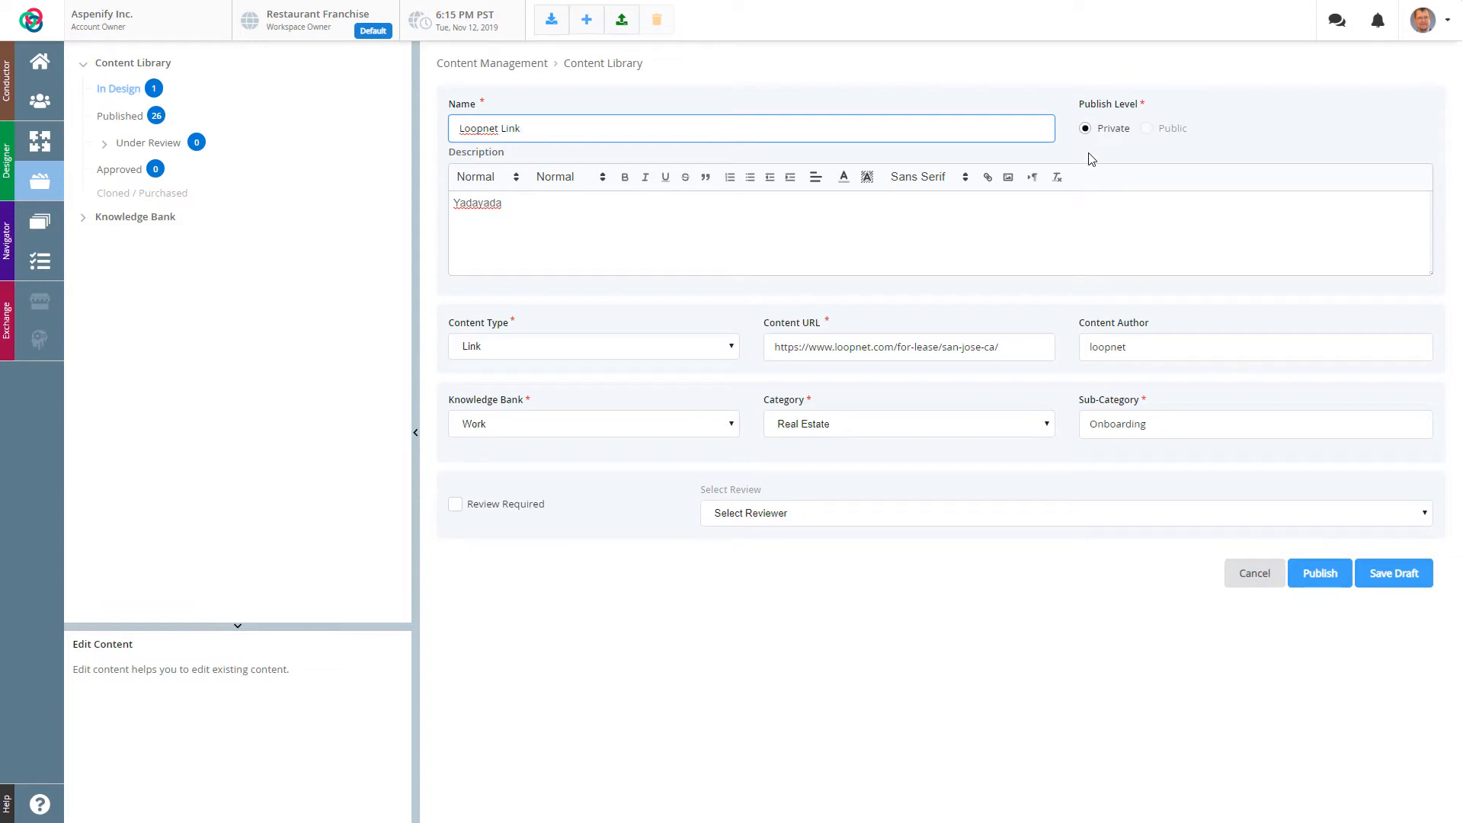
{"action": "left_click", "coordinate": [1321, 579]}
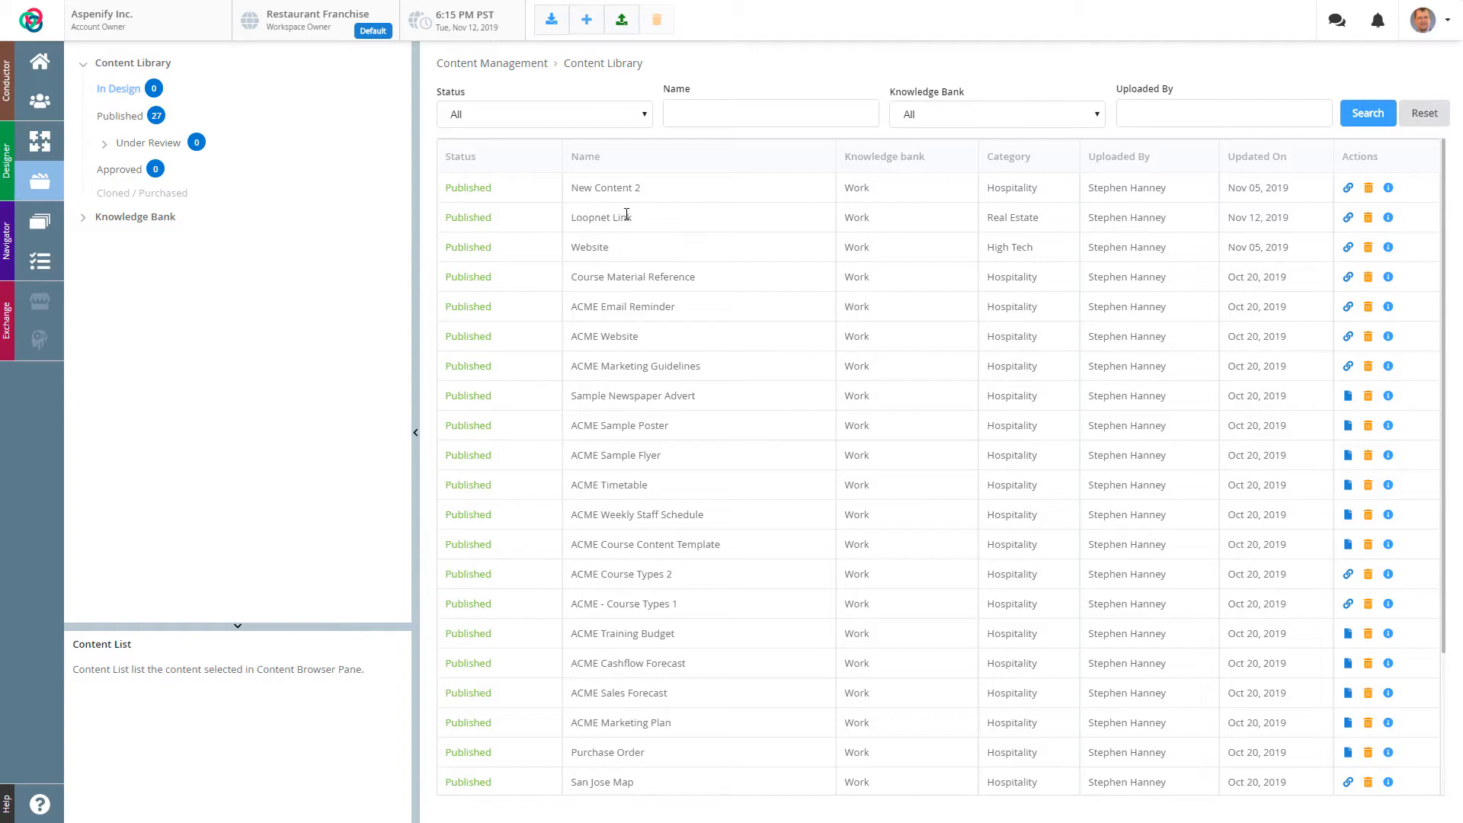
Step: Open the Loopnet Link item's link, look through the content list and view the item's details
{"action": "left_click", "coordinate": [1347, 218]}
{"action": "scroll", "coordinate": [1094, 615], "scroll_direction": "down", "scroll_amount": 2}
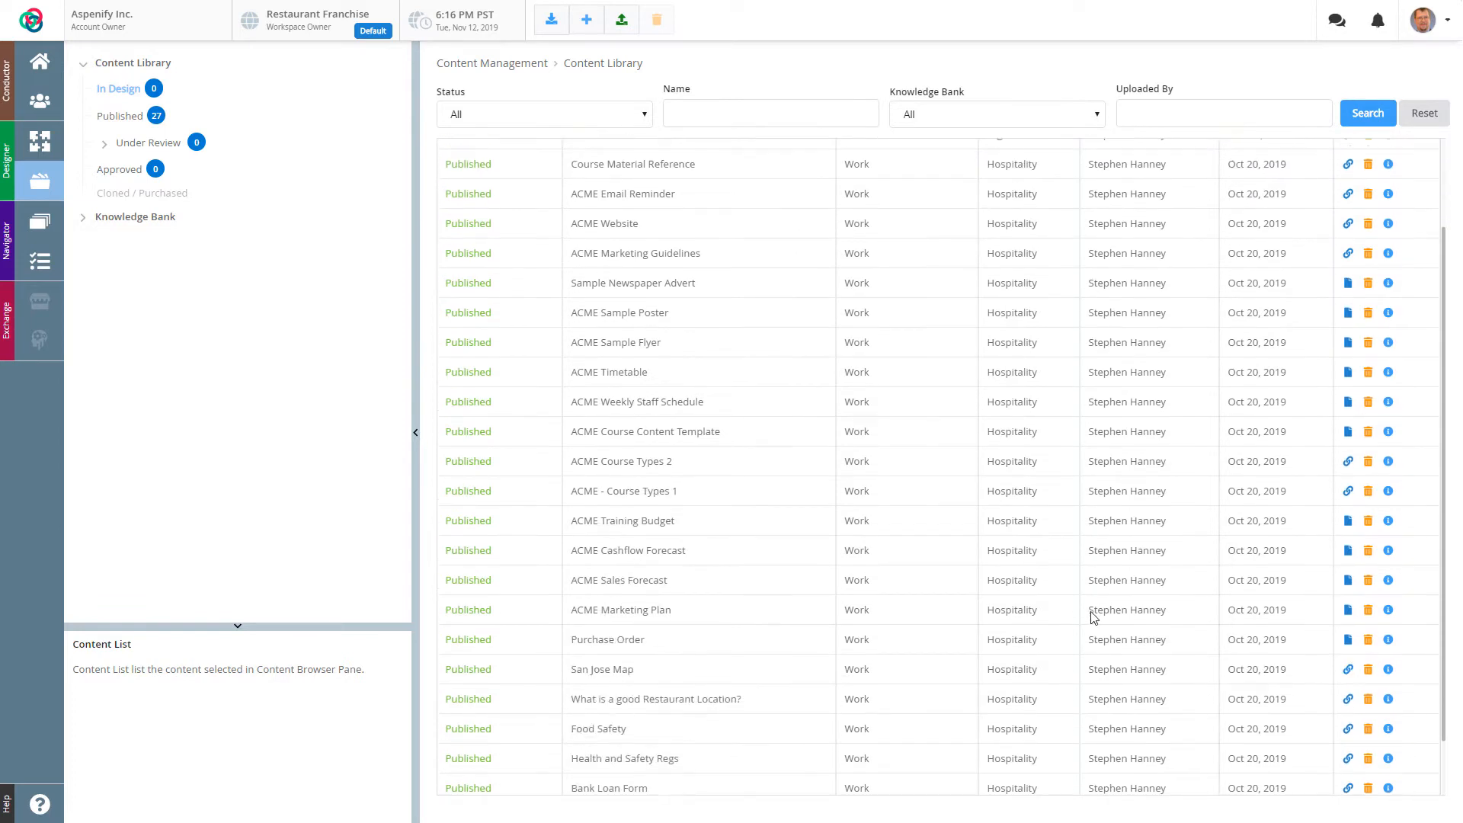
{"action": "scroll", "coordinate": [1090, 610], "scroll_direction": "up", "scroll_amount": 2}
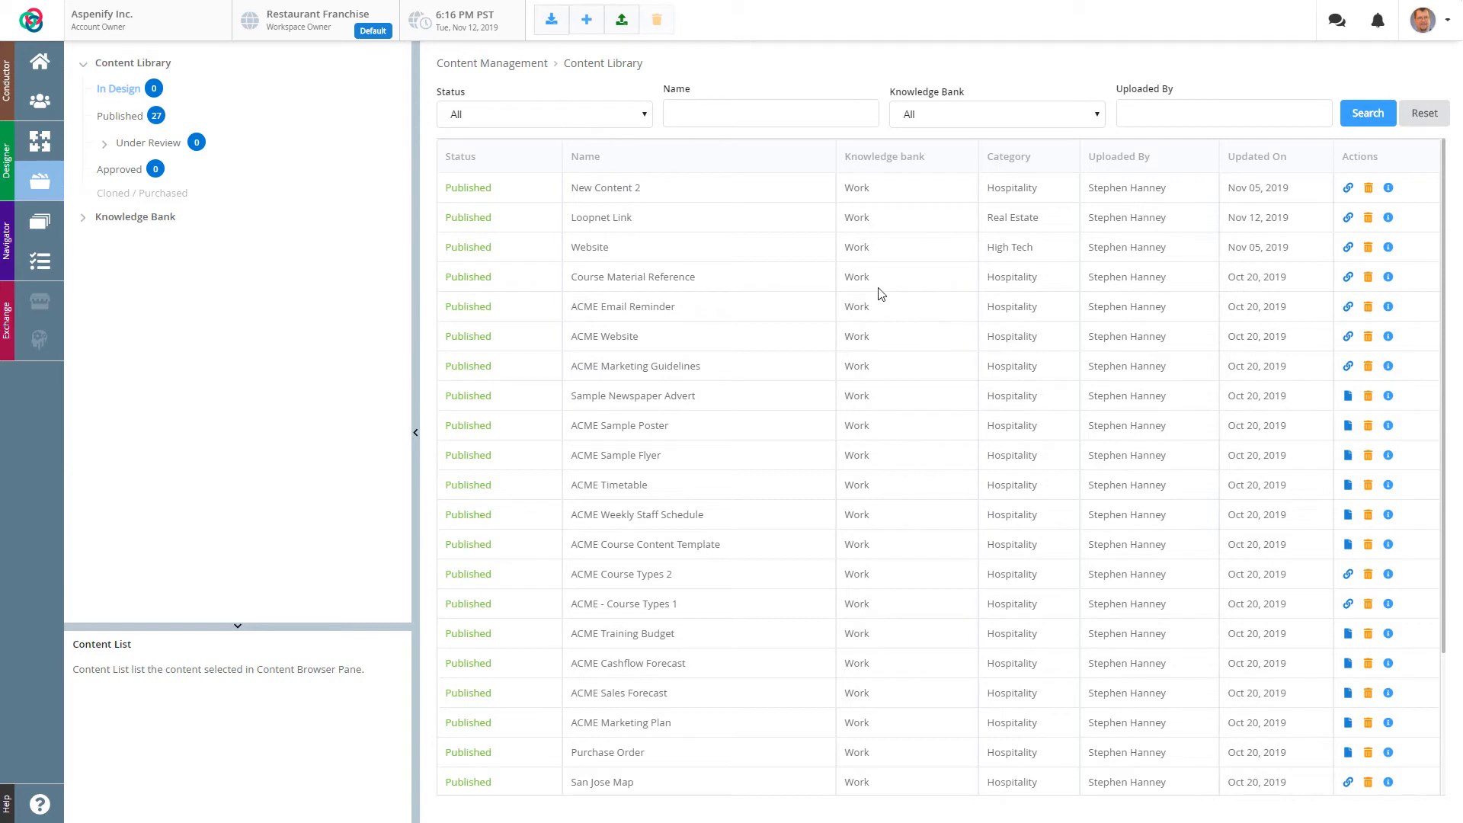
{"action": "left_click", "coordinate": [1388, 219]}
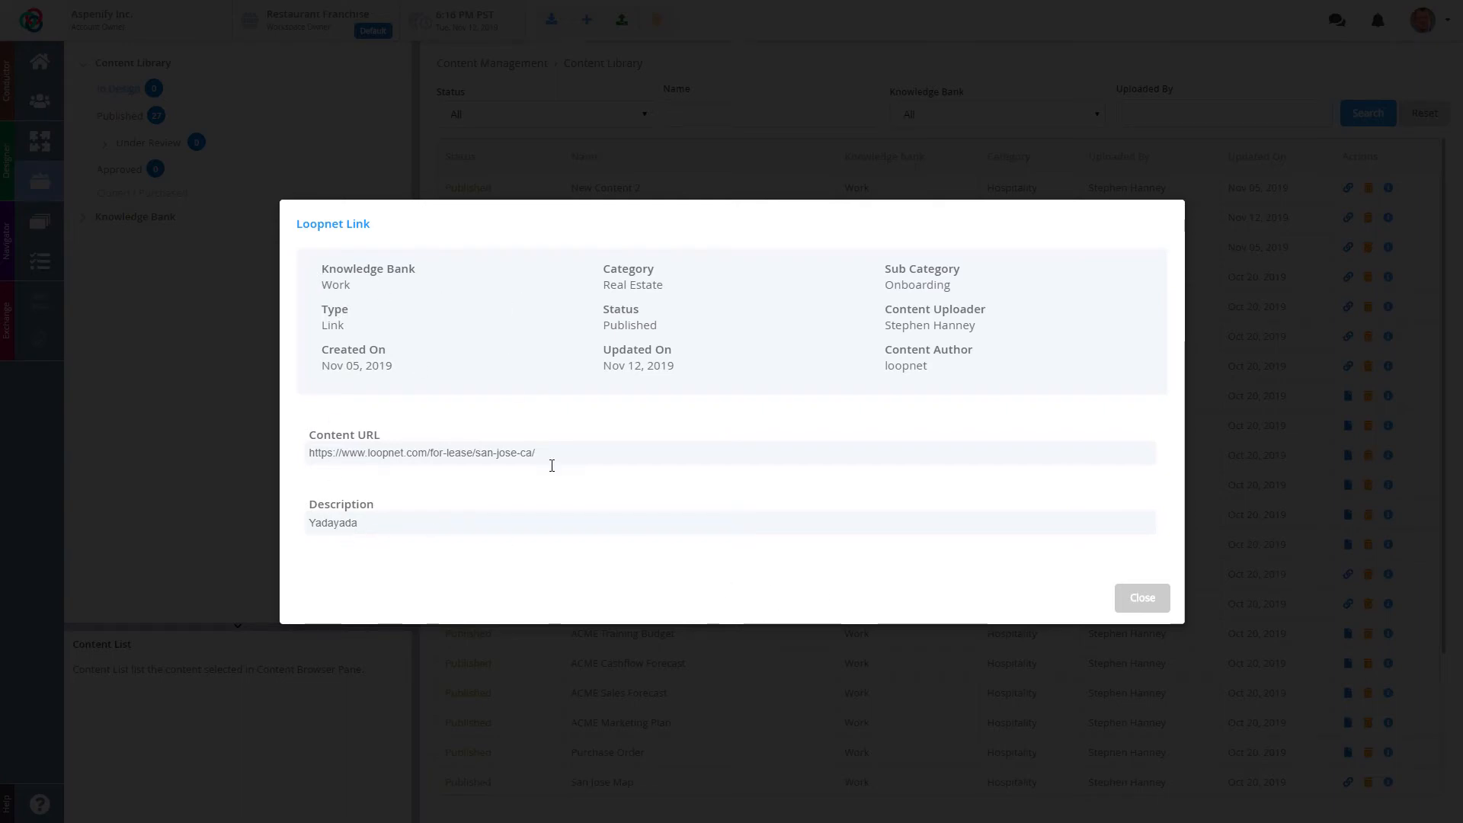
{"action": "left_click", "coordinate": [1144, 599]}
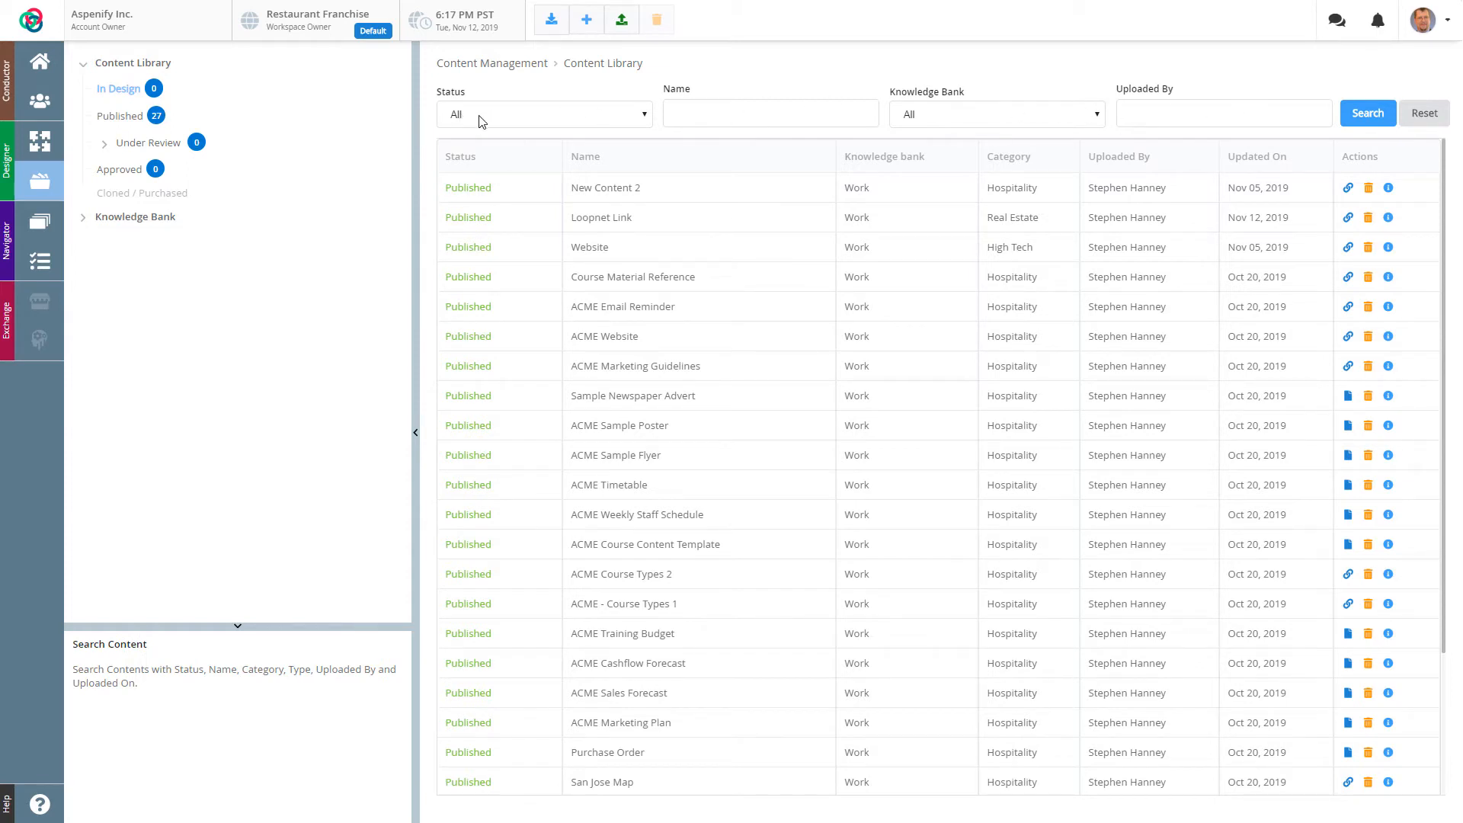
Step: Filter the content library by the Work knowledge bank
{"action": "left_click", "coordinate": [1078, 122]}
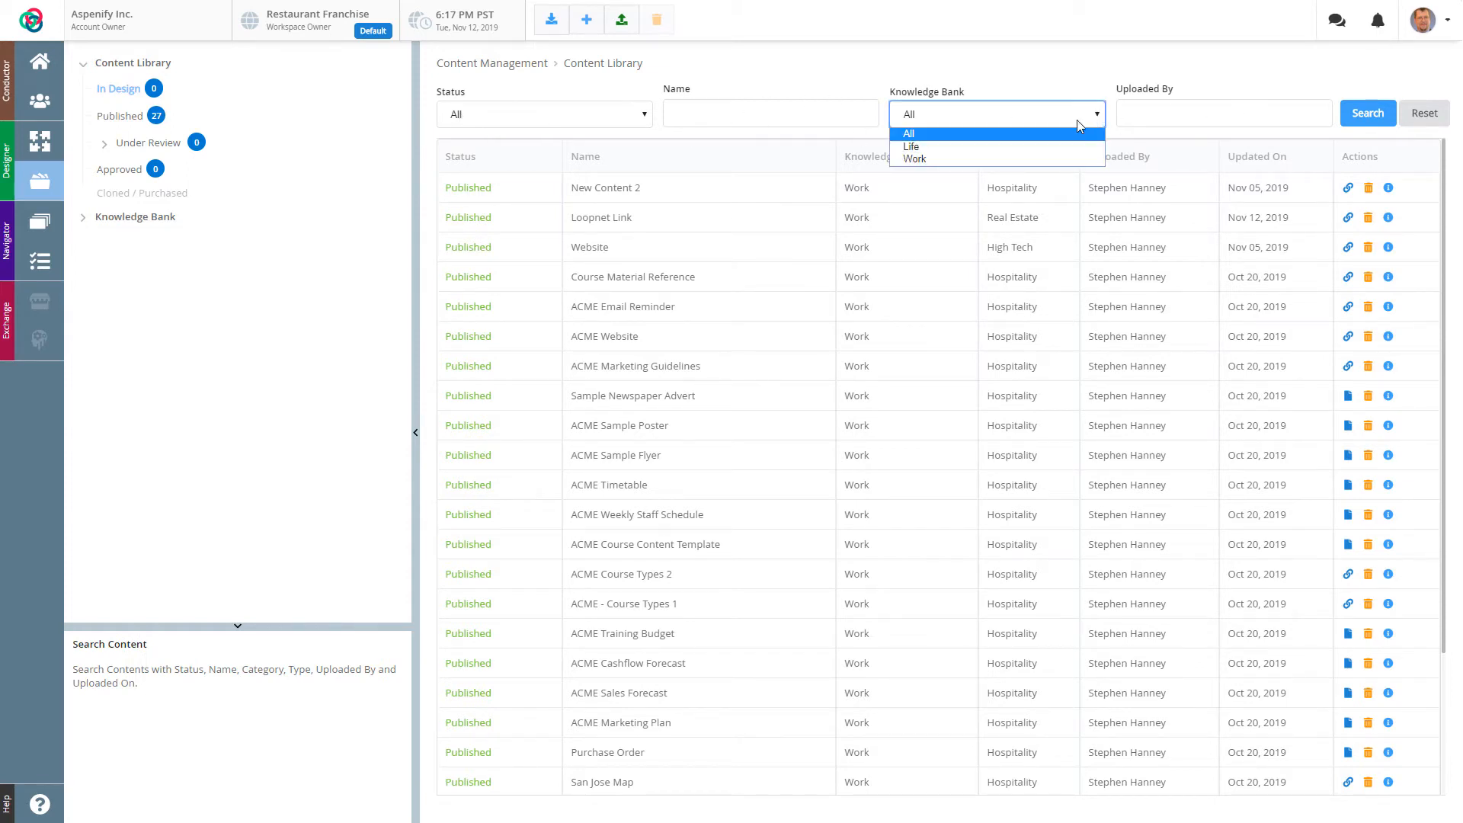
{"action": "left_click", "coordinate": [931, 156]}
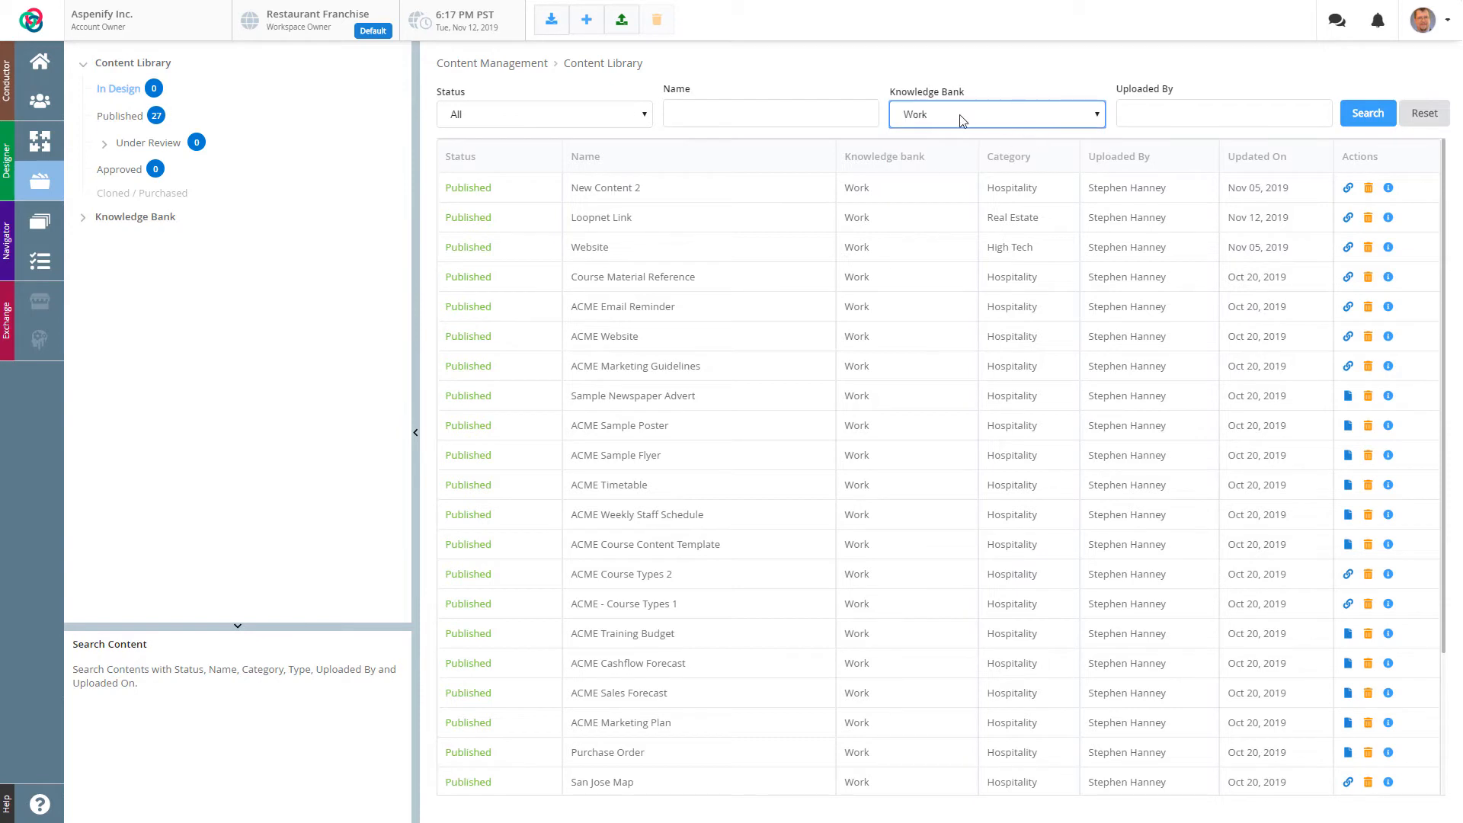
{"action": "left_click", "coordinate": [1359, 119]}
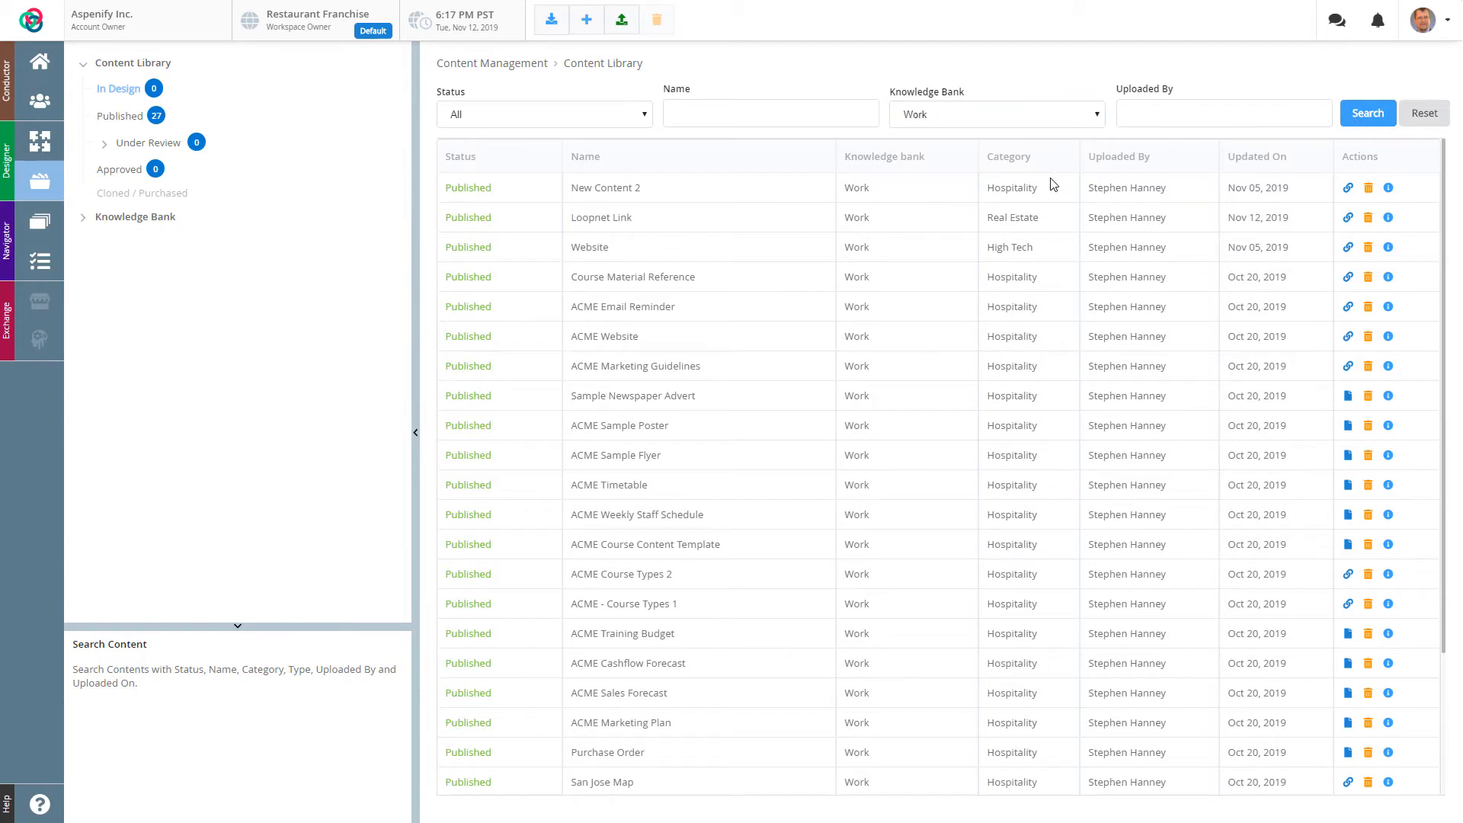
Step: Search the content library for the name "loopnet" and clear the name filter again
{"action": "left_click", "coordinate": [740, 118]}
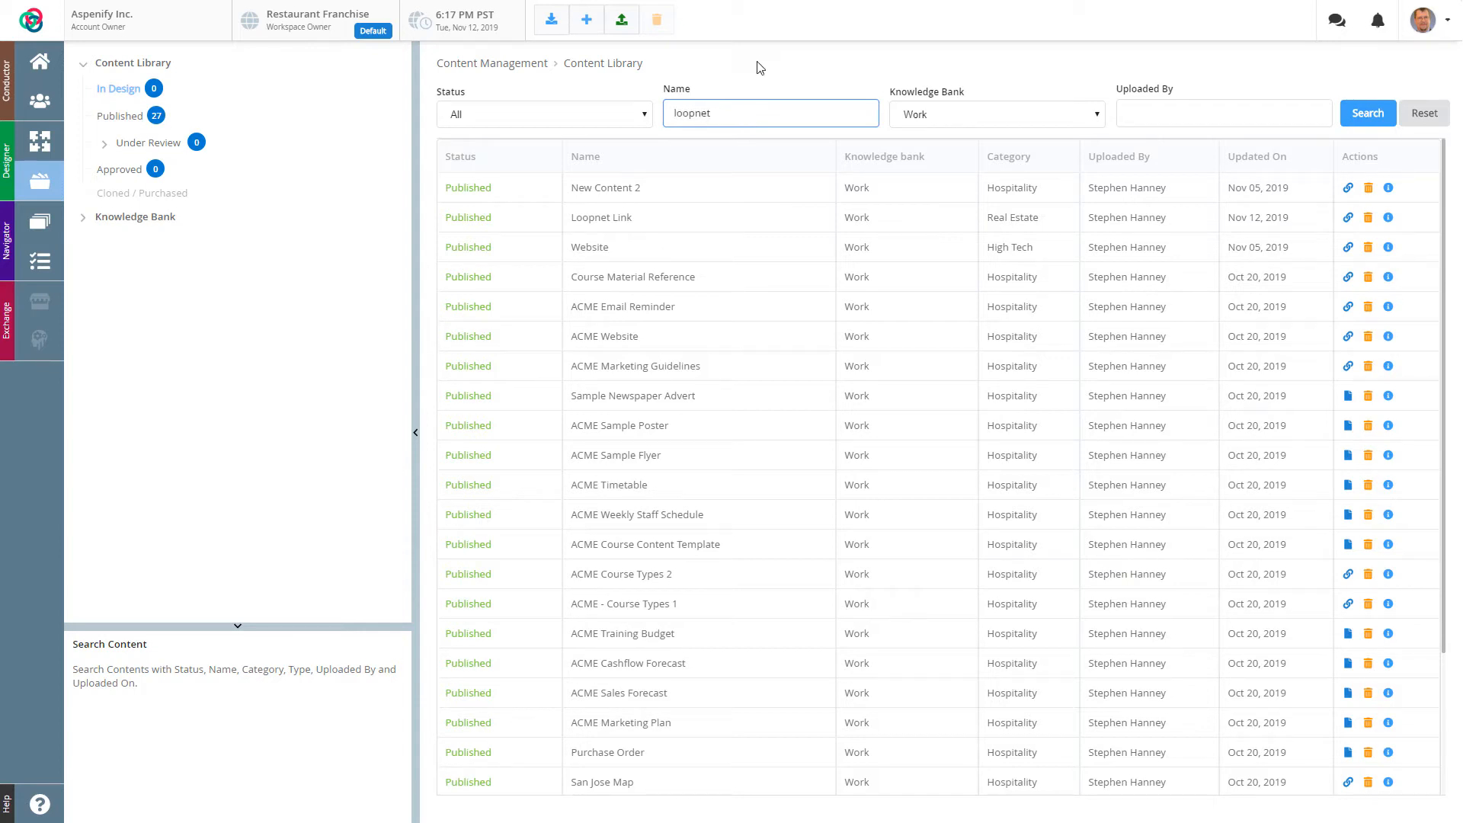
{"action": "left_click", "coordinate": [1366, 115]}
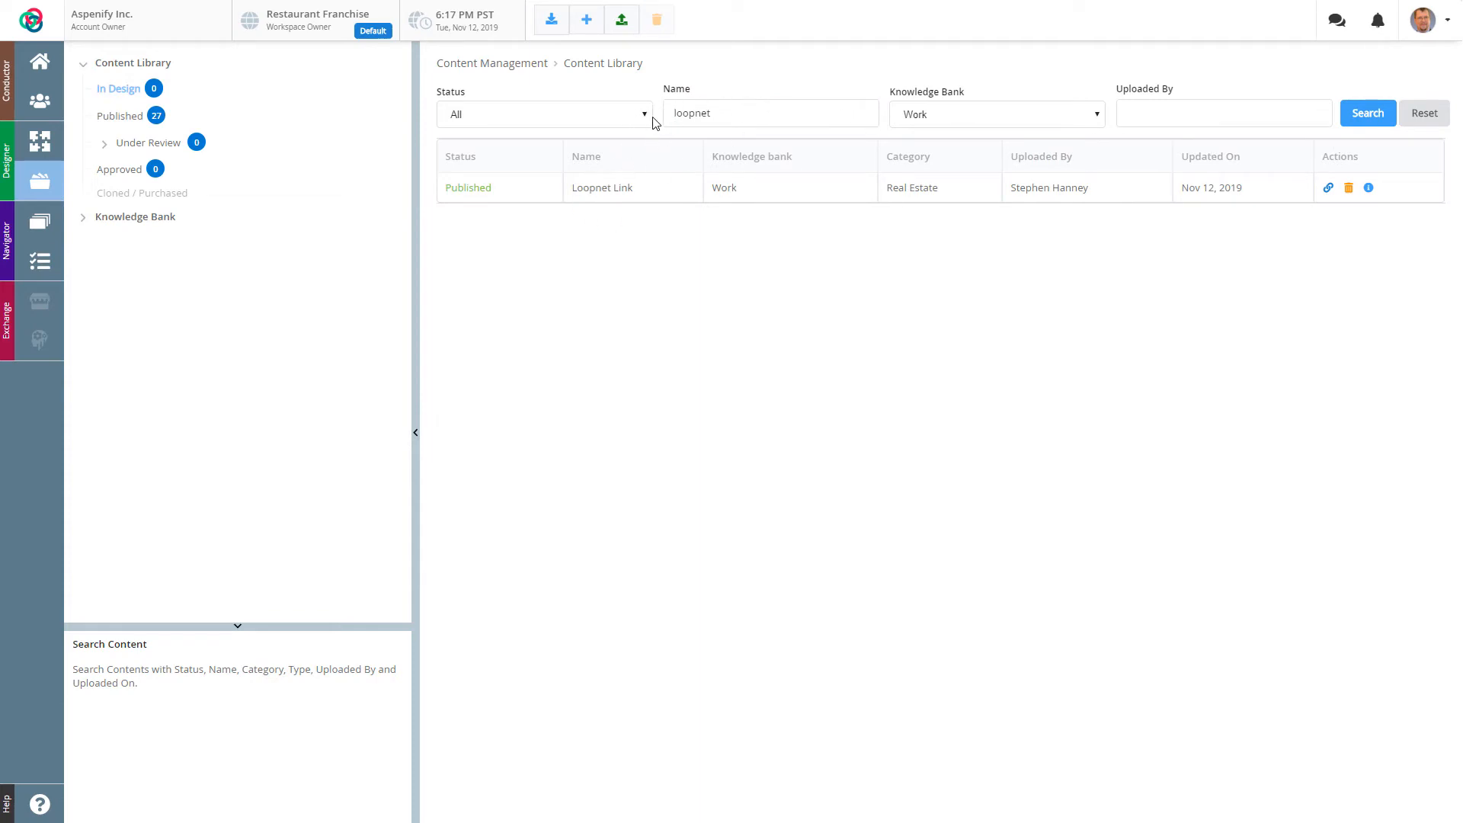
{"action": "double_click", "coordinate": [828, 122]}
{"action": "key", "text": "BackSpace"}
{"action": "left_click", "coordinate": [1366, 116]}
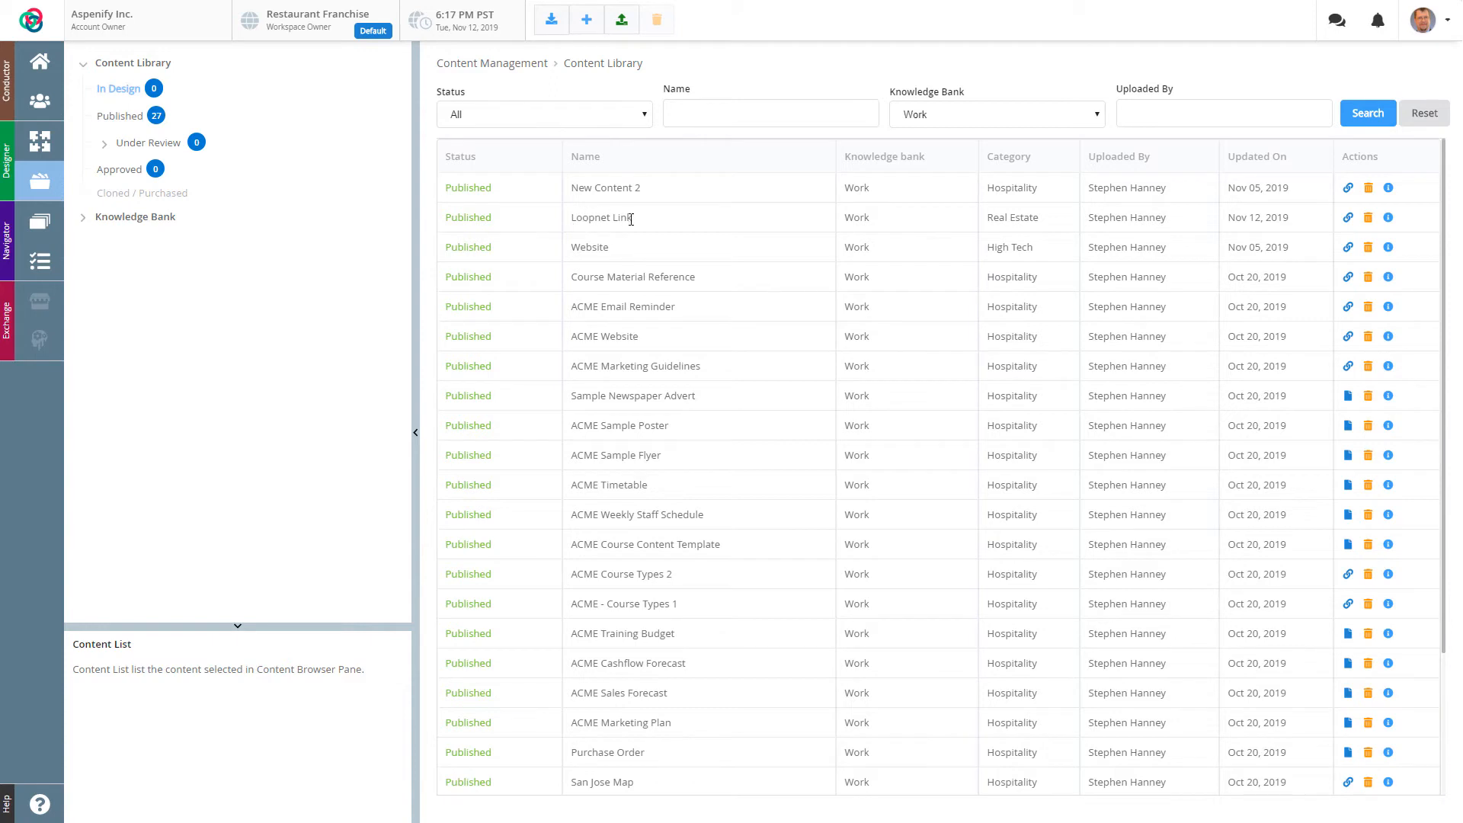
Step: View the library's Published, Under Review, Approved and In Design content lists
{"action": "left_click", "coordinate": [128, 121]}
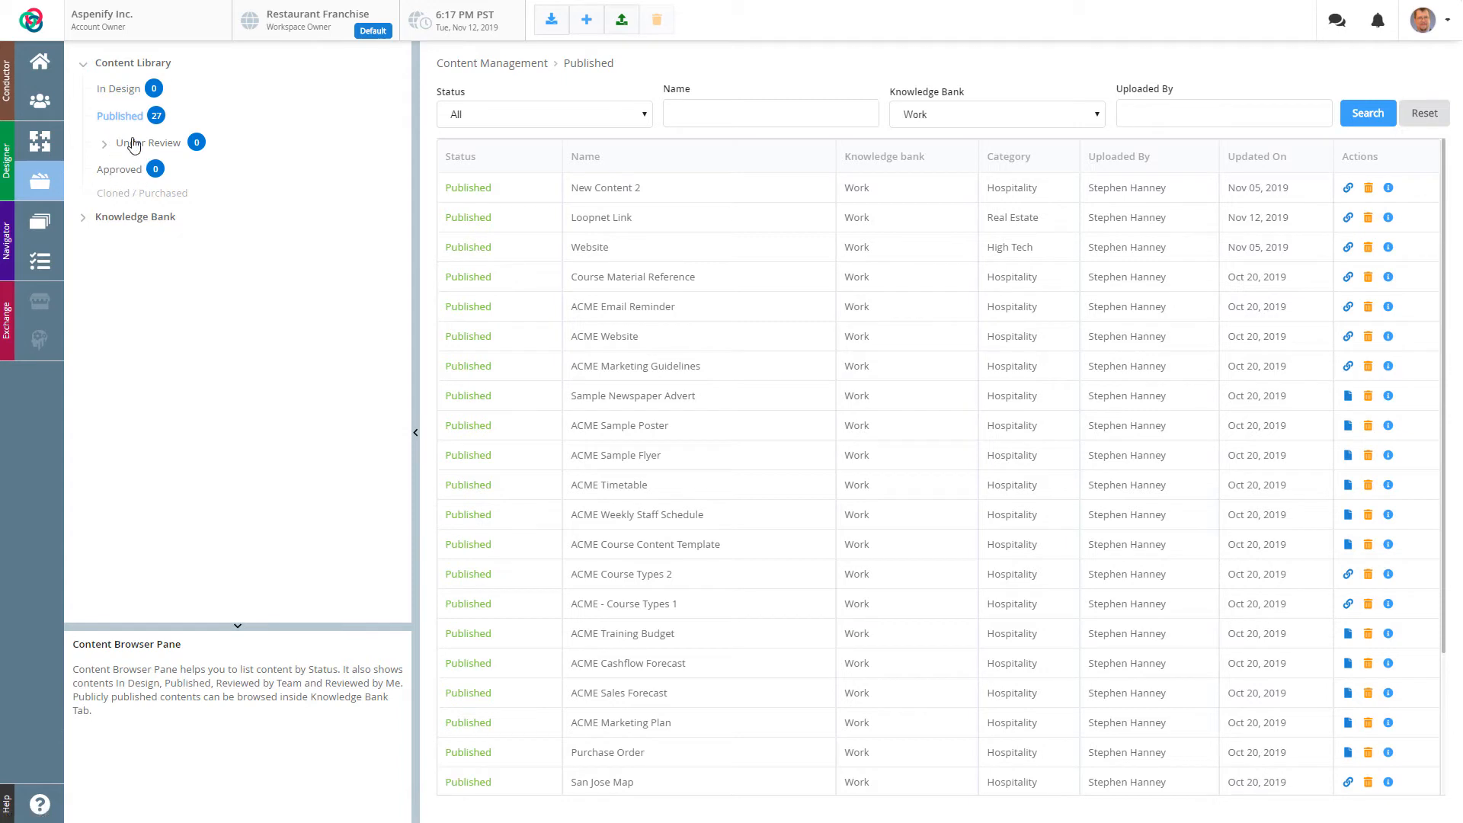
{"action": "left_click", "coordinate": [149, 145]}
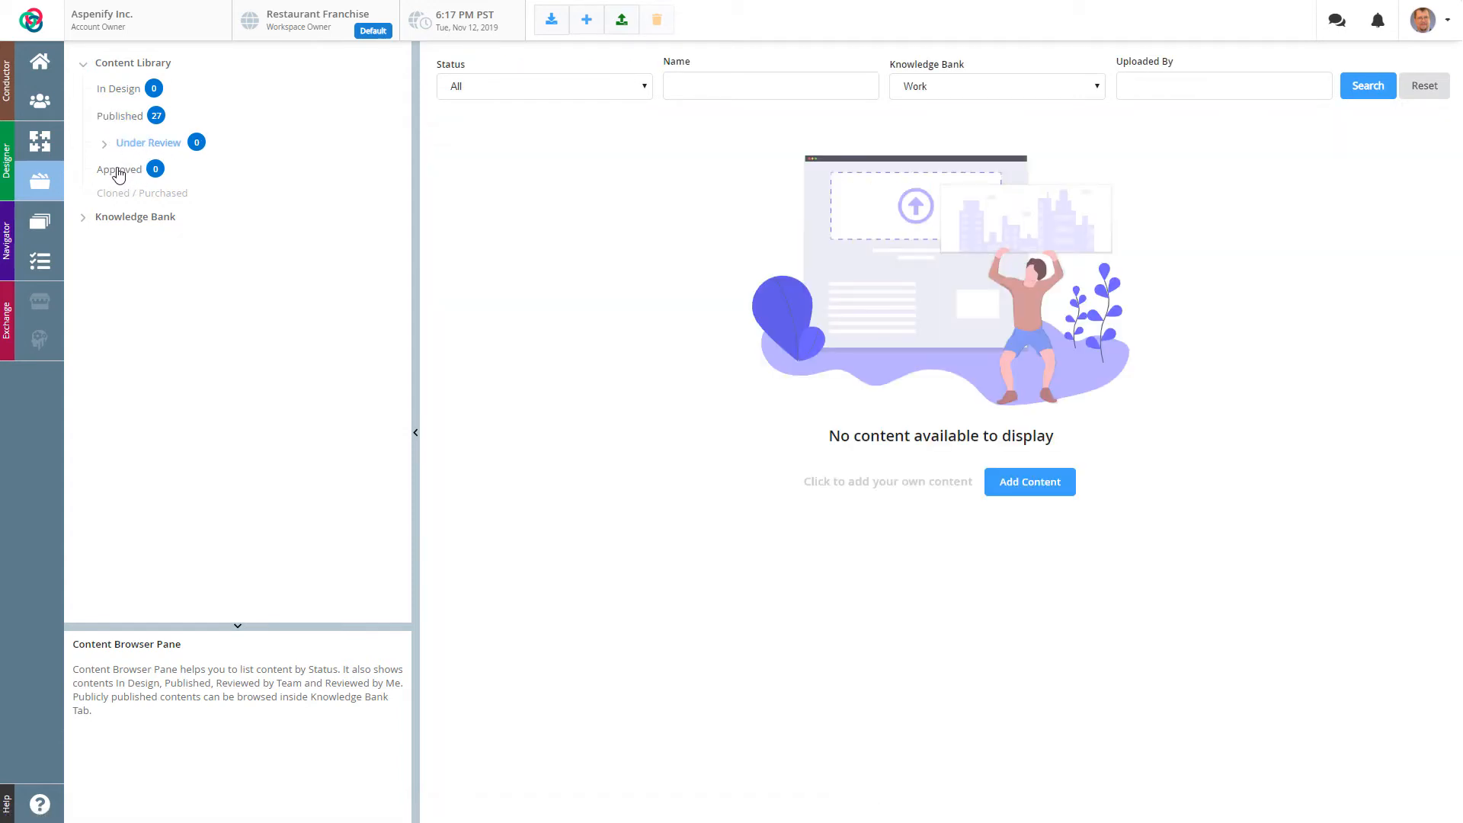
{"action": "left_click", "coordinate": [118, 170]}
{"action": "left_click", "coordinate": [118, 118]}
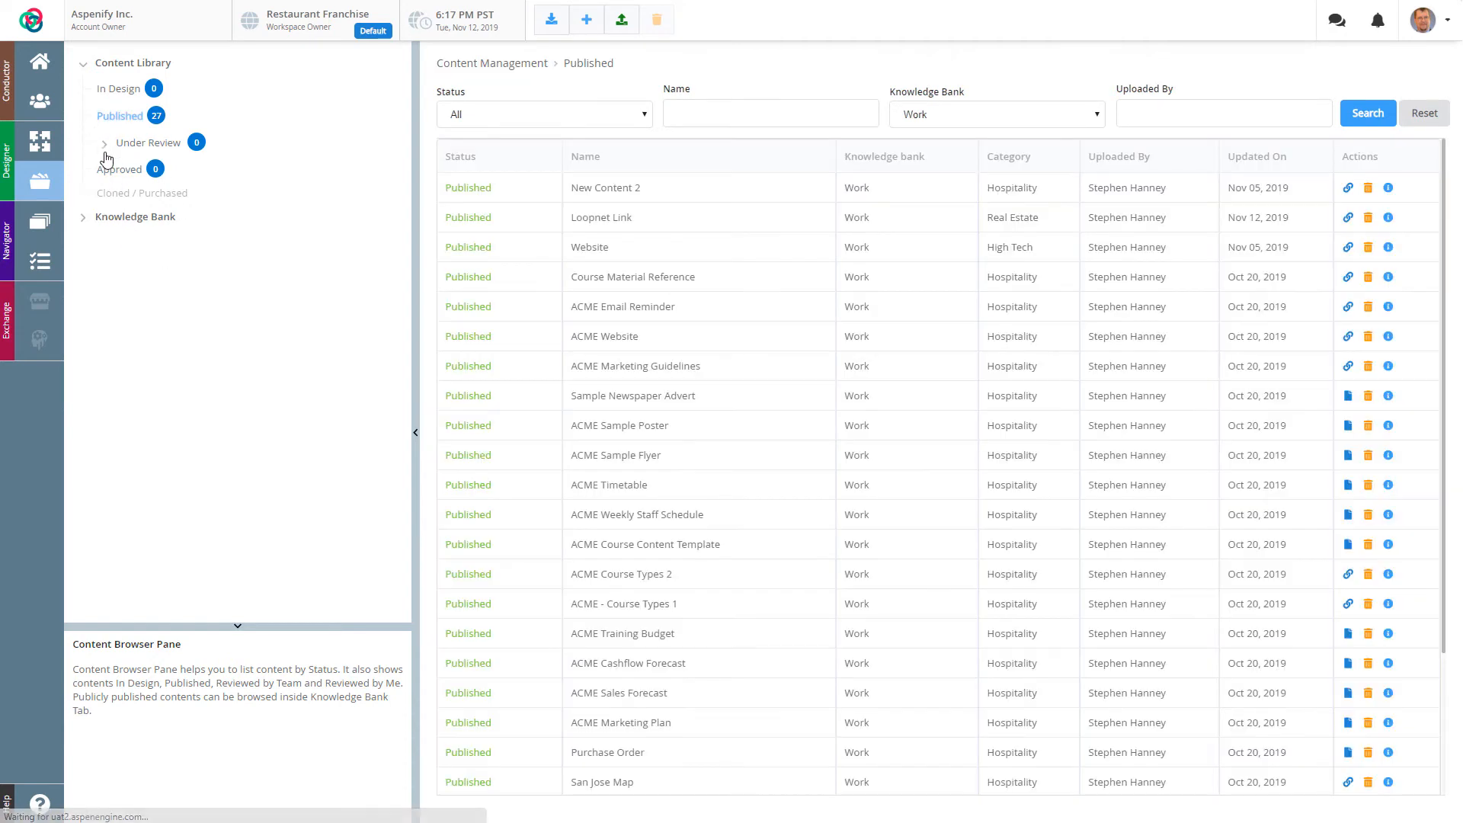
{"action": "left_click", "coordinate": [118, 90]}
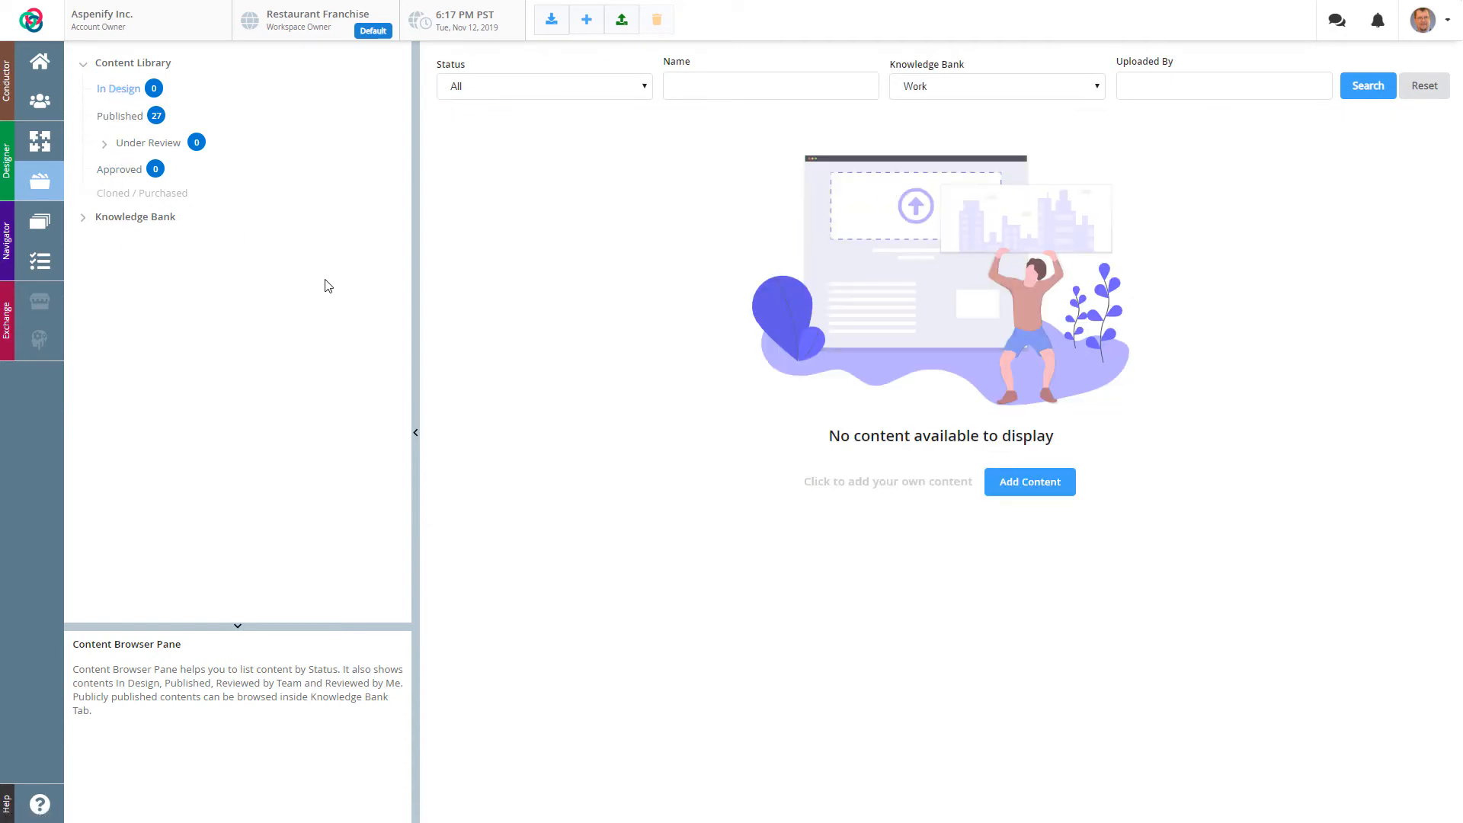
Step: Browse the Work content of the Knowledge Bank and view its Cities and Communities category
{"action": "left_click", "coordinate": [83, 218]}
{"action": "left_click", "coordinate": [126, 269]}
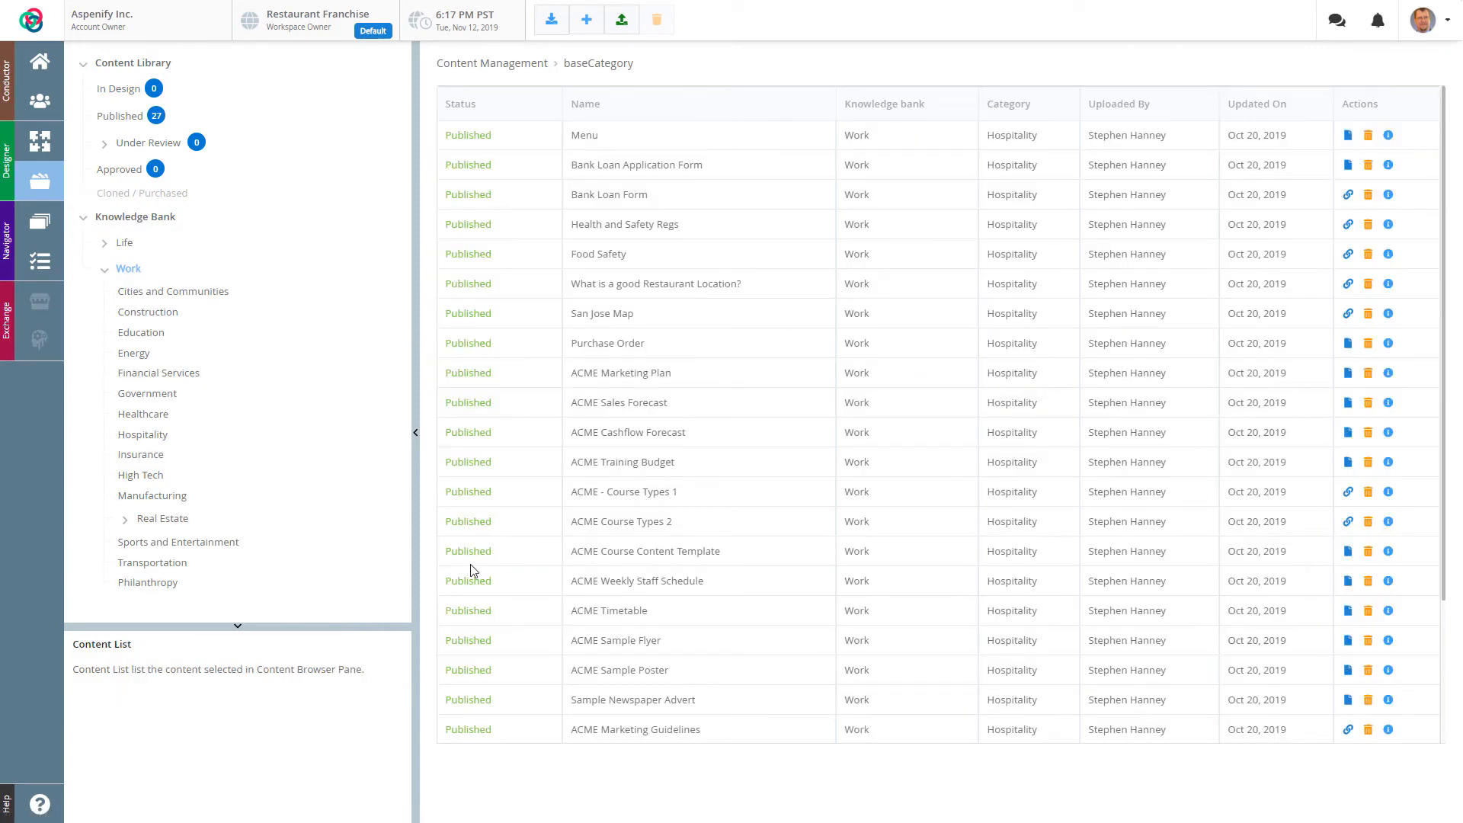
{"action": "left_click", "coordinate": [153, 293]}
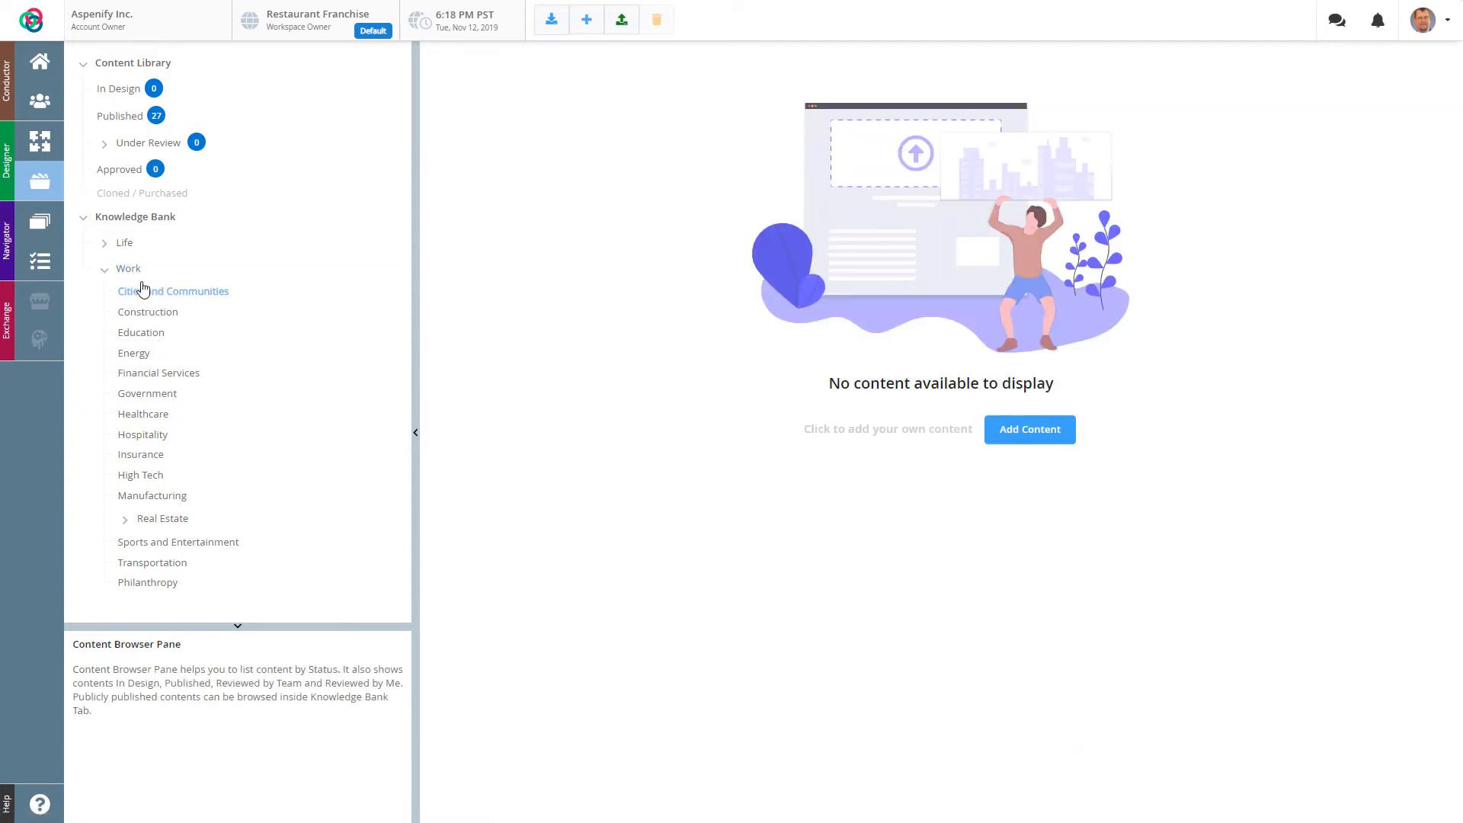
Step: View the content listed under the Hospitality category of the Work knowledge bank
{"action": "left_click", "coordinate": [147, 437]}
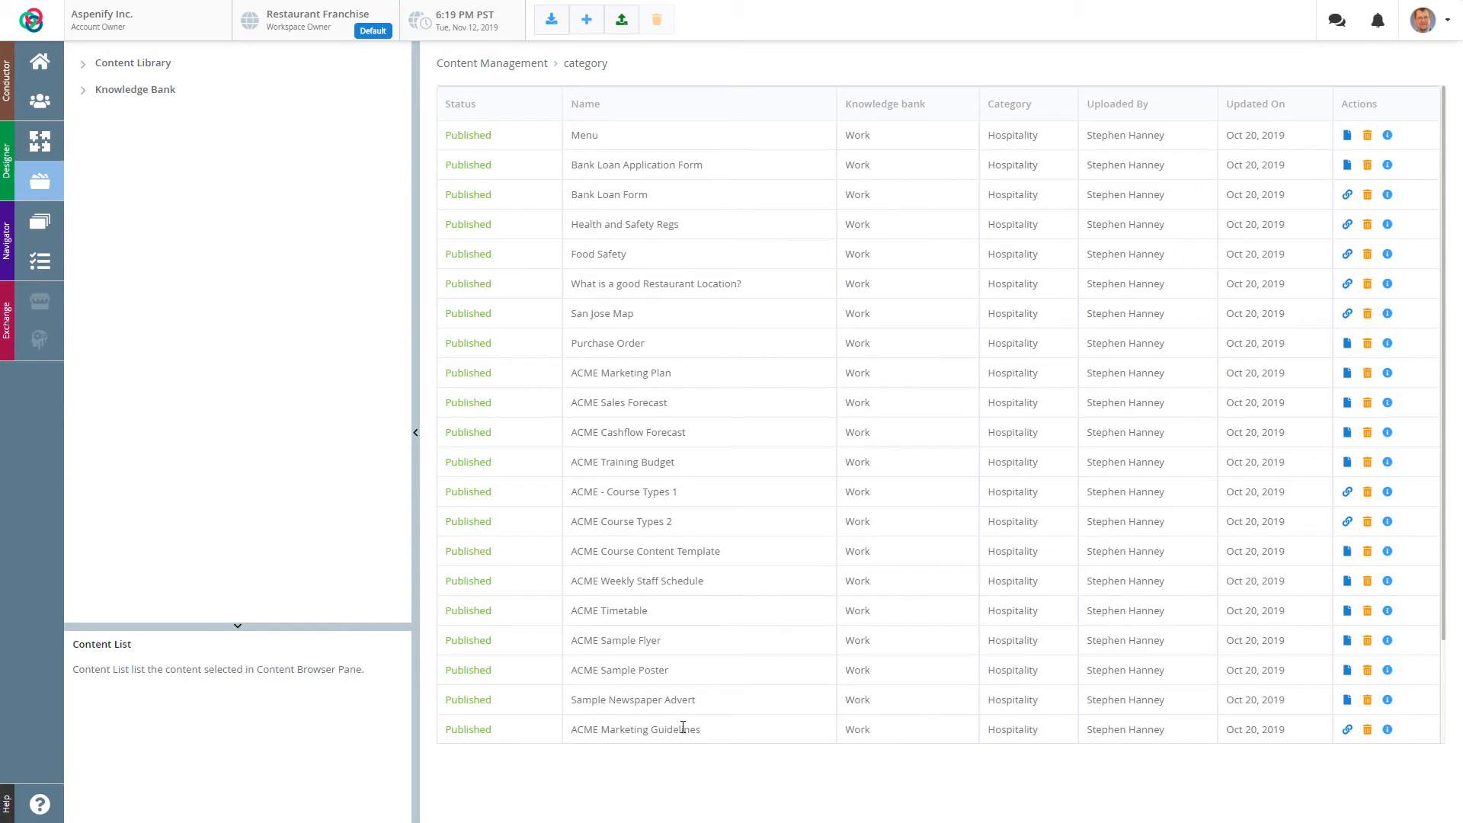
{"action": "mouse_move", "coordinate": [267, 308]}
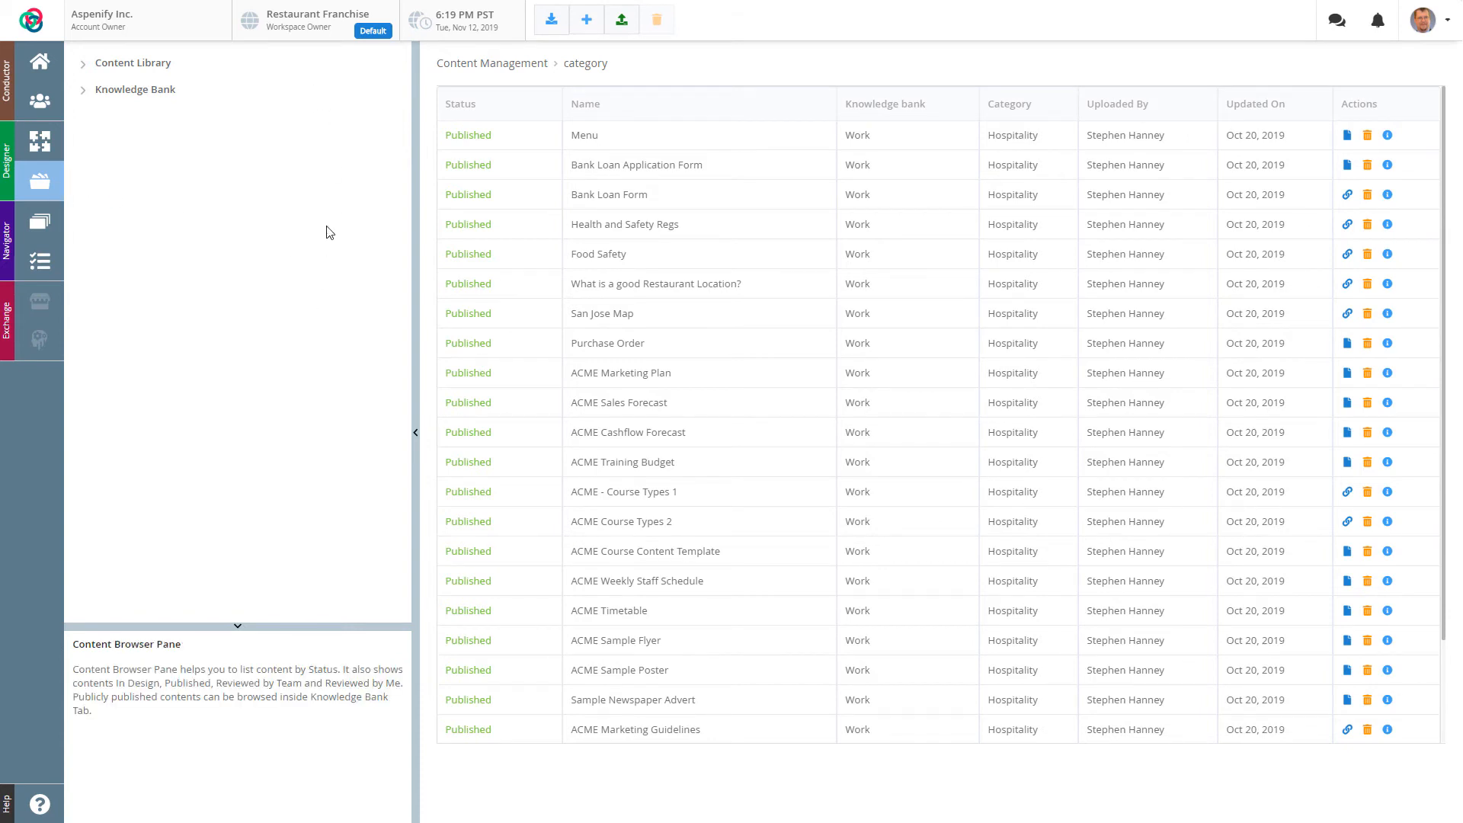
{"action": "mouse_move", "coordinate": [488, 488]}
{"action": "mouse_move", "coordinate": [331, 392]}
Step: Open the help resources and look through the User Guides and Tutorials topic lists
{"action": "left_click", "coordinate": [40, 803]}
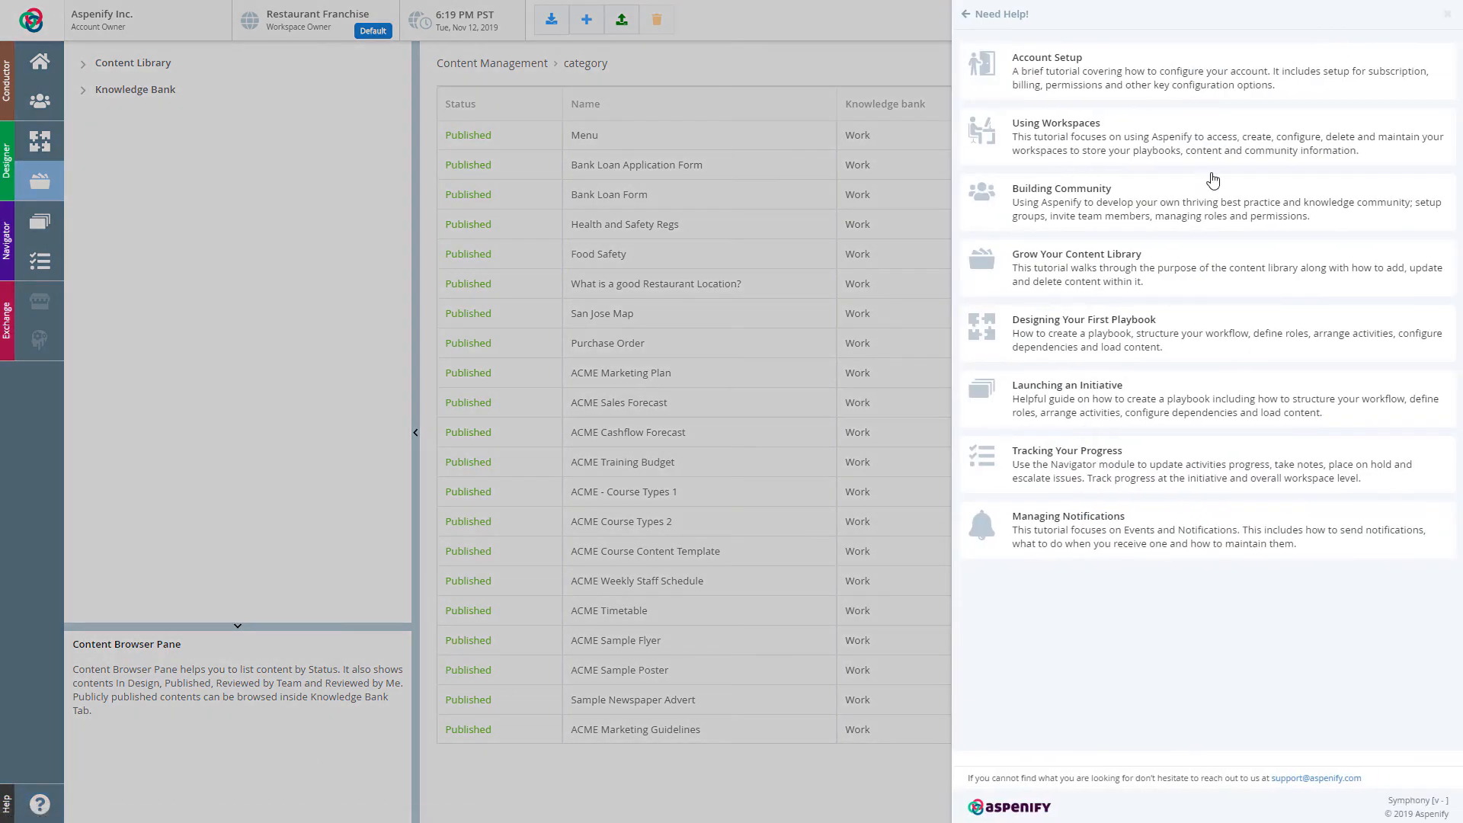
{"action": "left_click", "coordinate": [967, 14]}
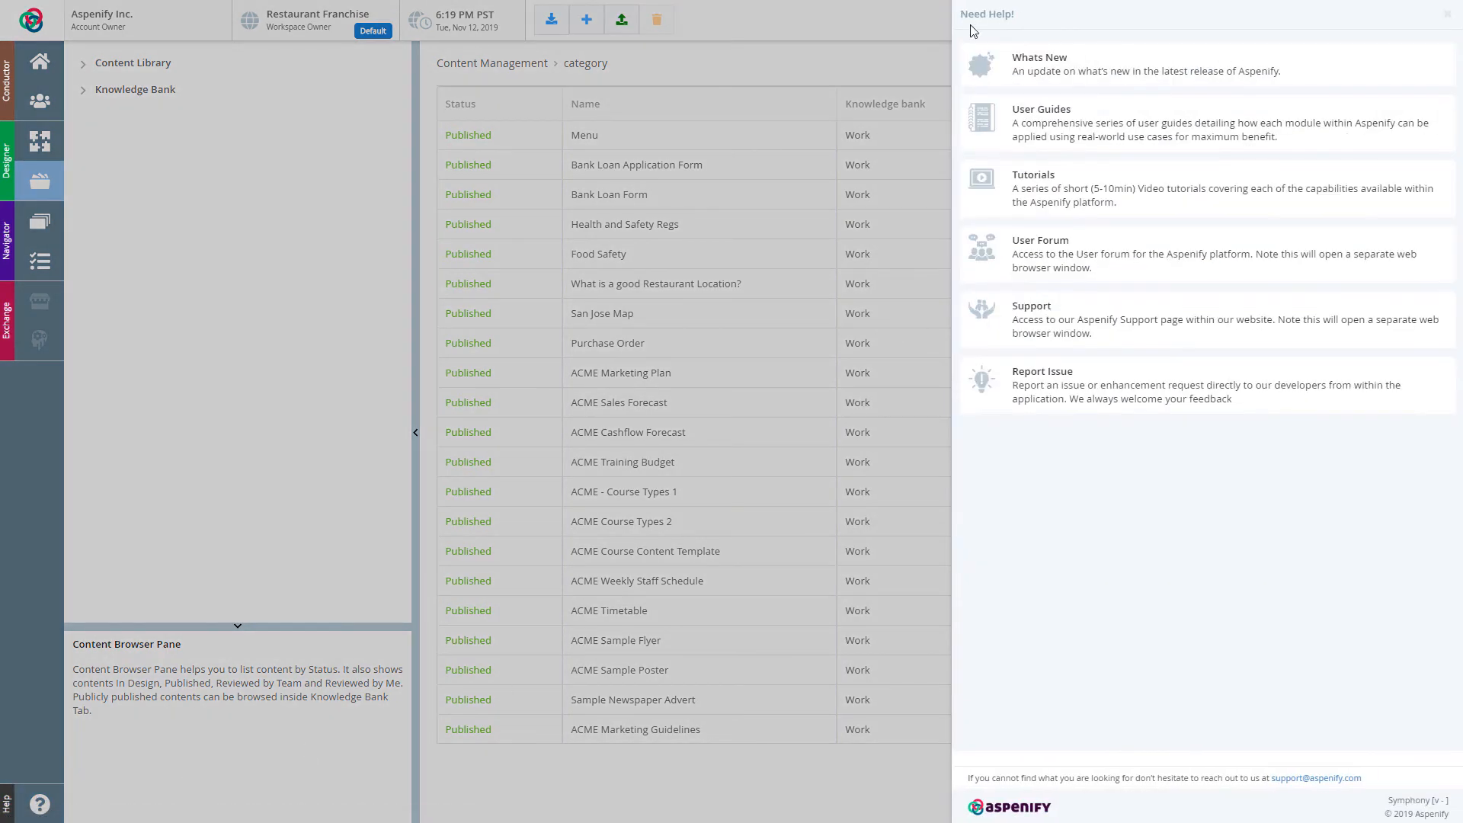
{"action": "left_click", "coordinate": [1060, 113]}
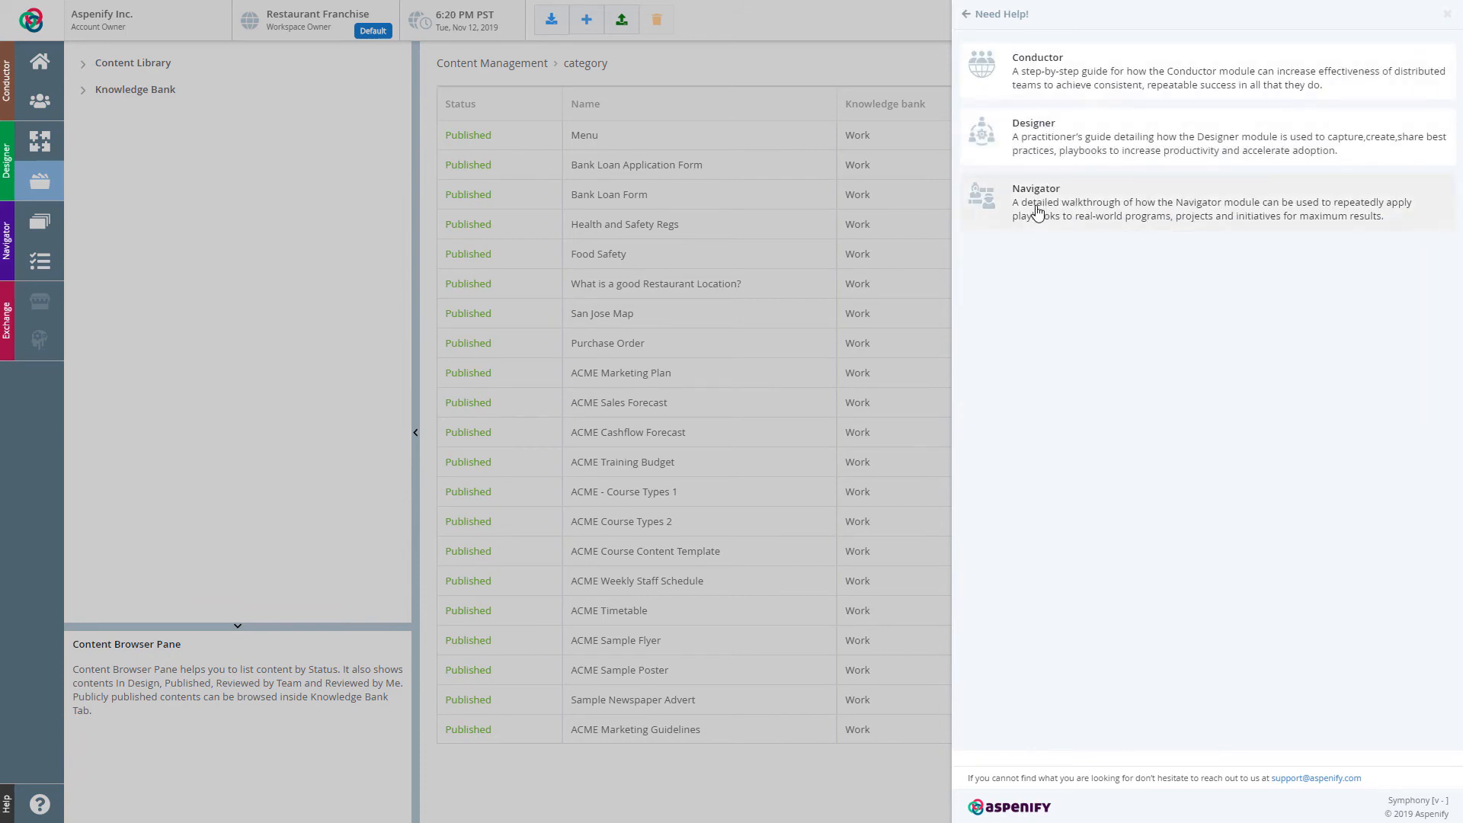
{"action": "left_click", "coordinate": [967, 14]}
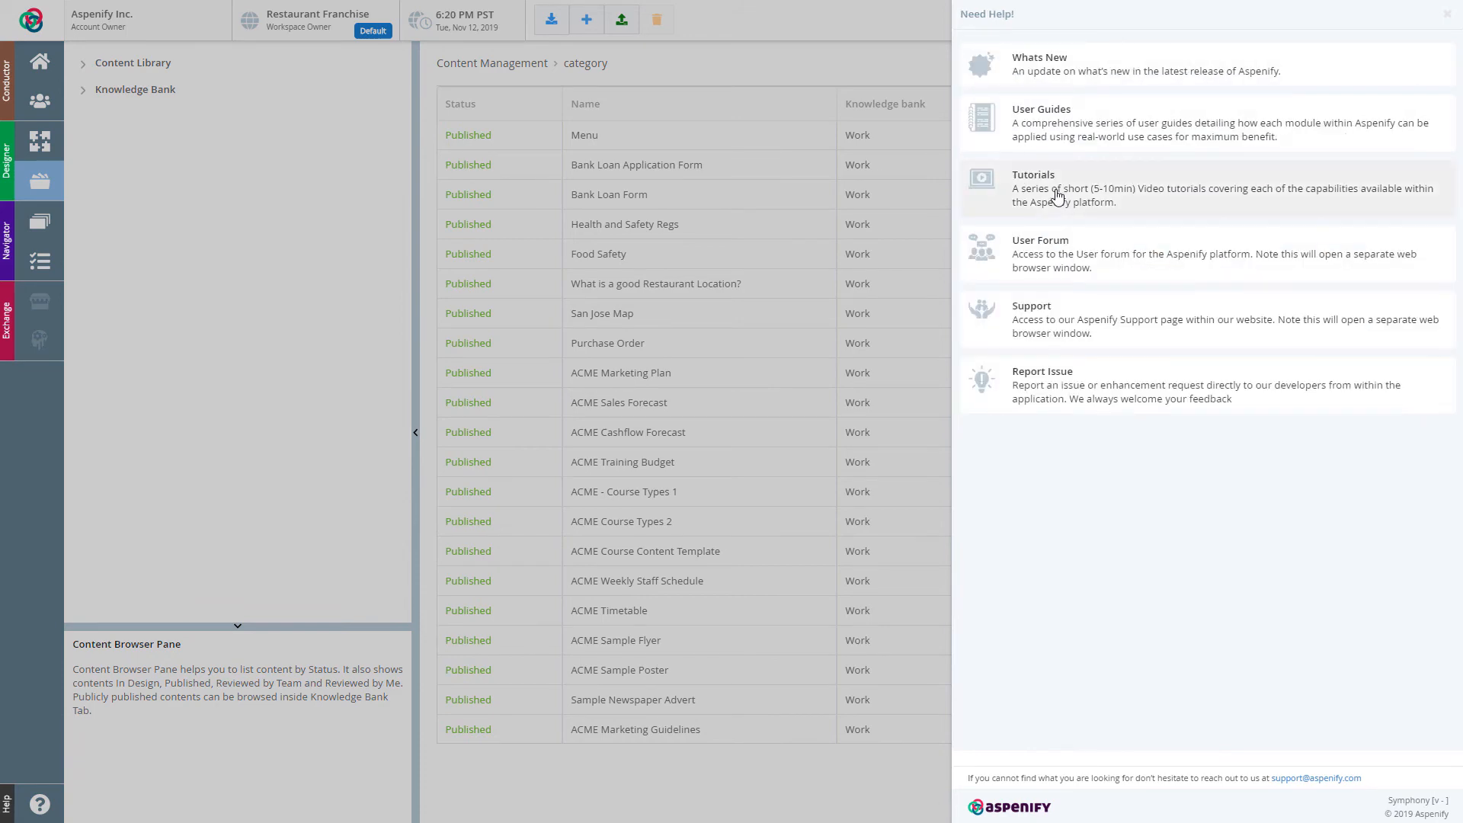
{"action": "left_click", "coordinate": [1056, 191]}
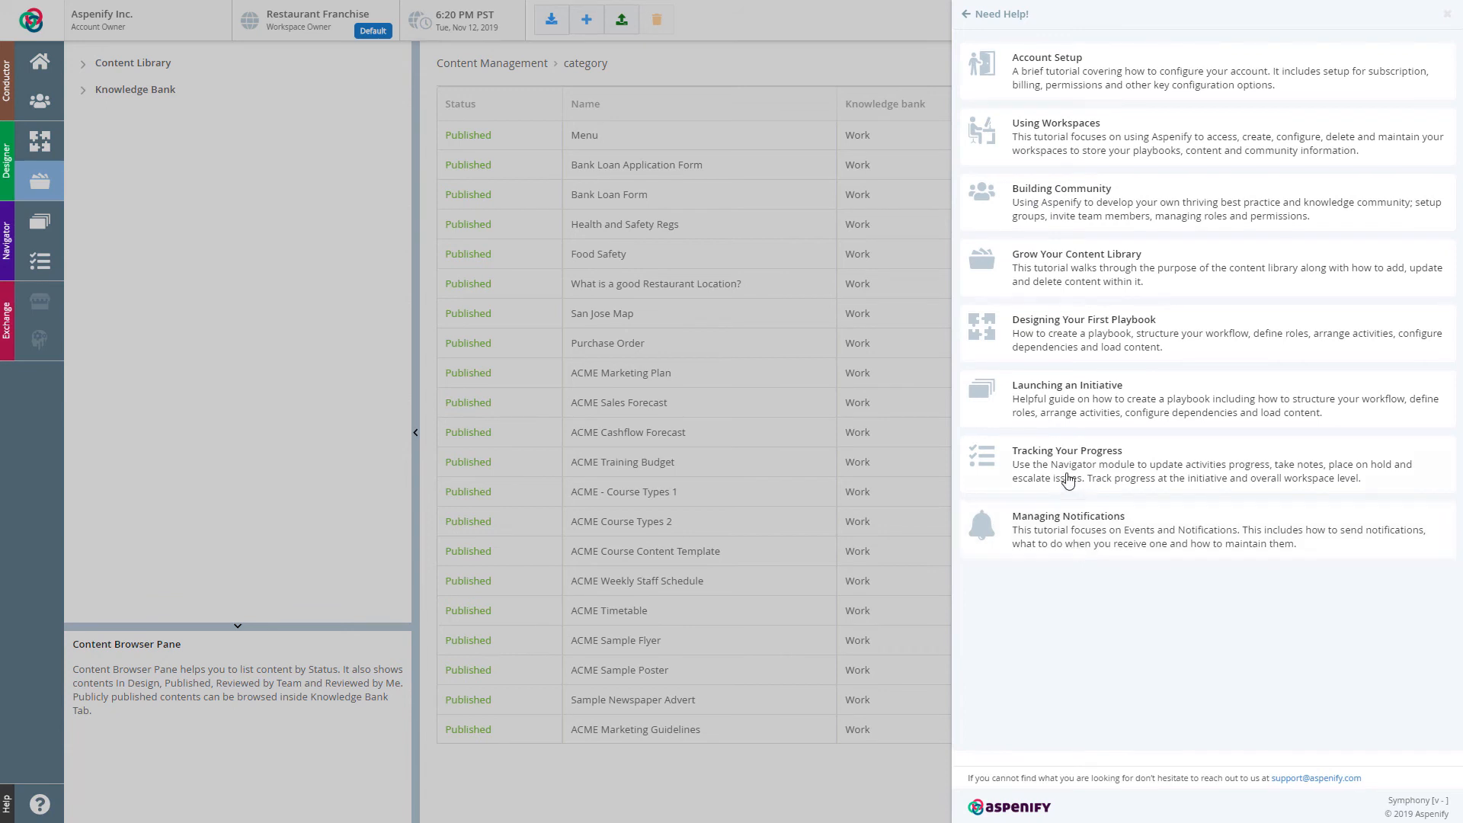
{"action": "left_click", "coordinate": [965, 14]}
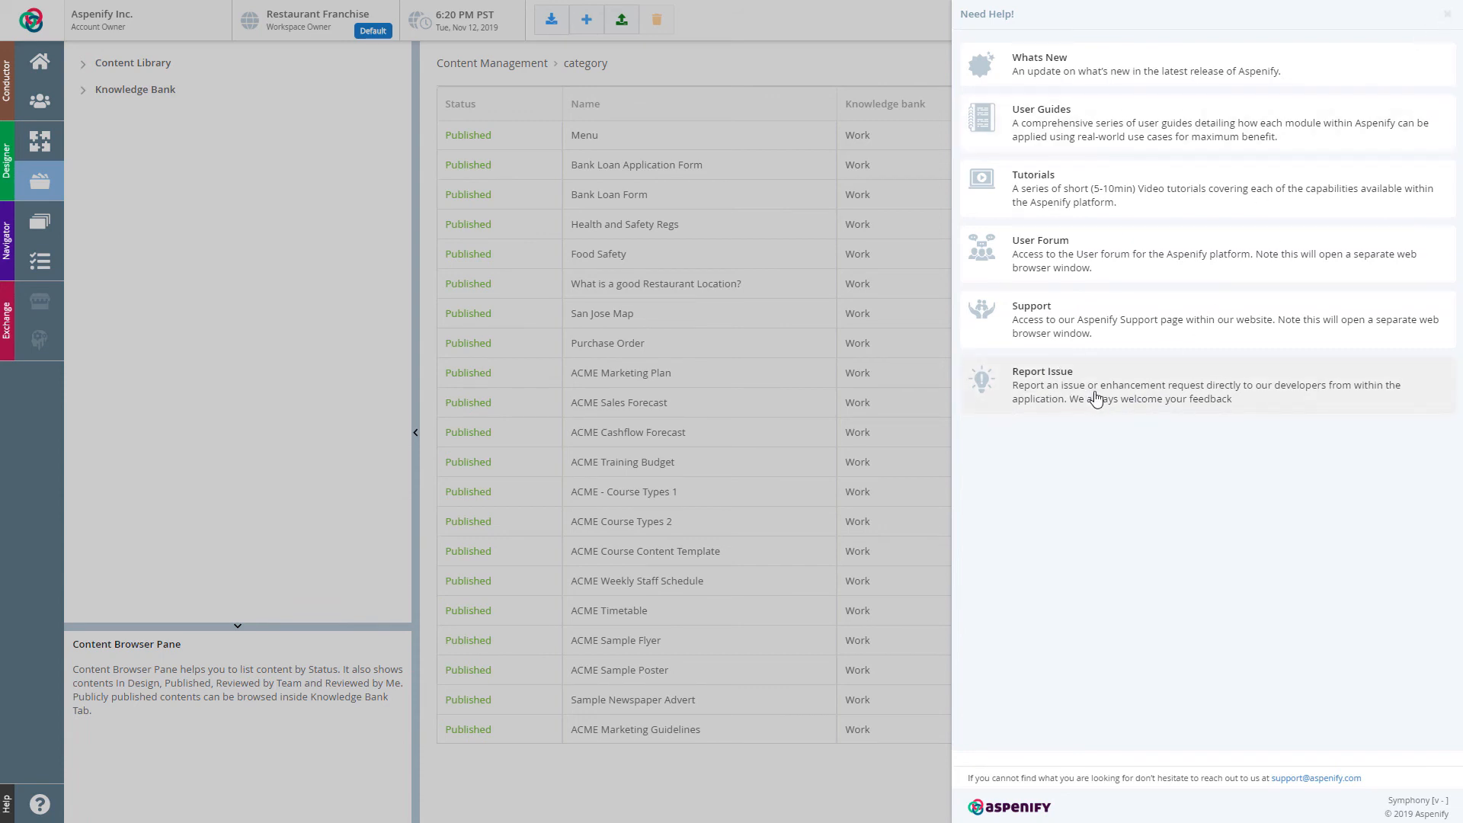
Step: View the Report Issue form from the help resources and close it without submitting feedback
{"action": "left_click", "coordinate": [1051, 388]}
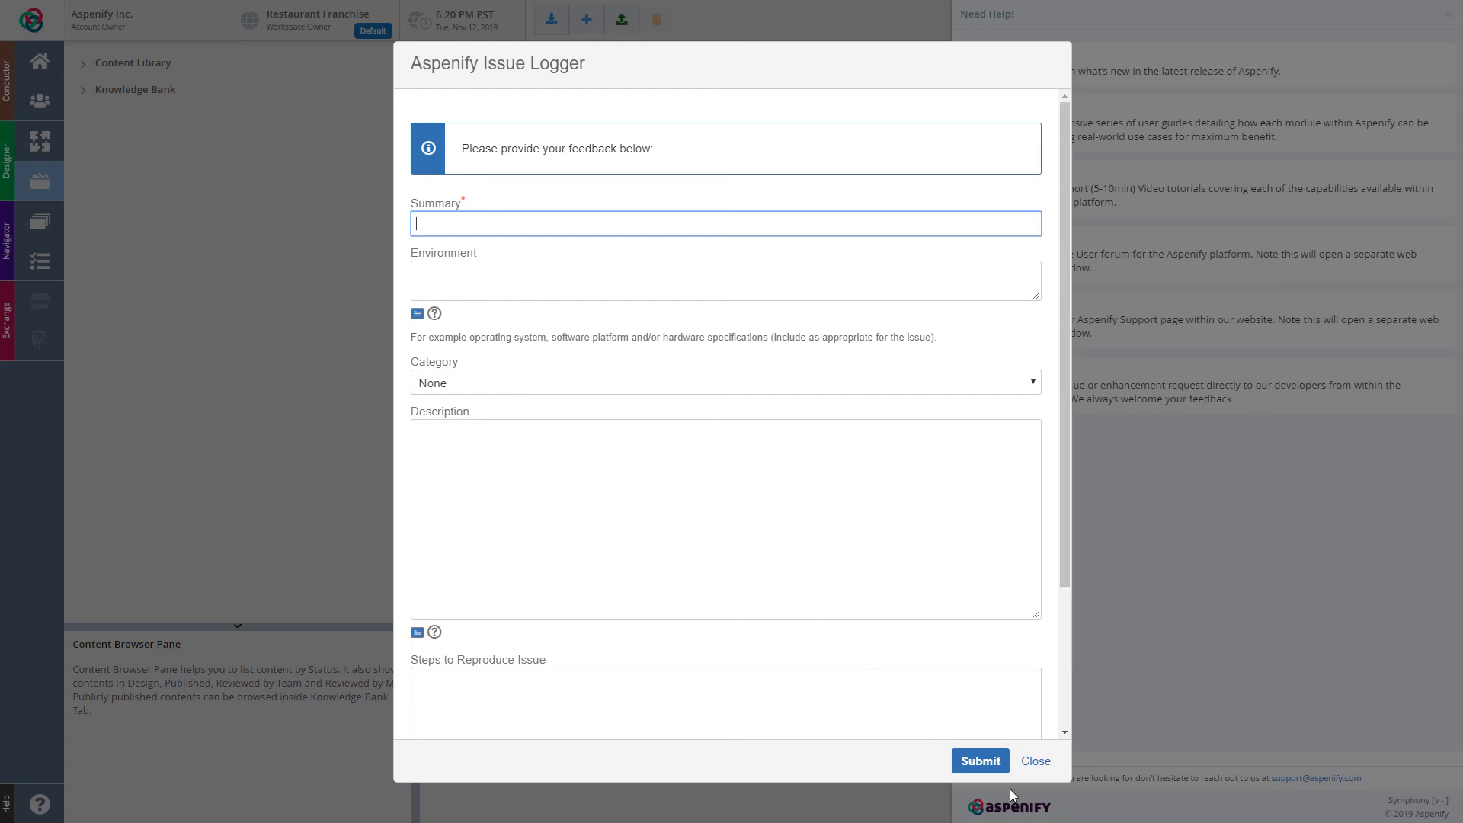
{"action": "left_click", "coordinate": [1035, 761]}
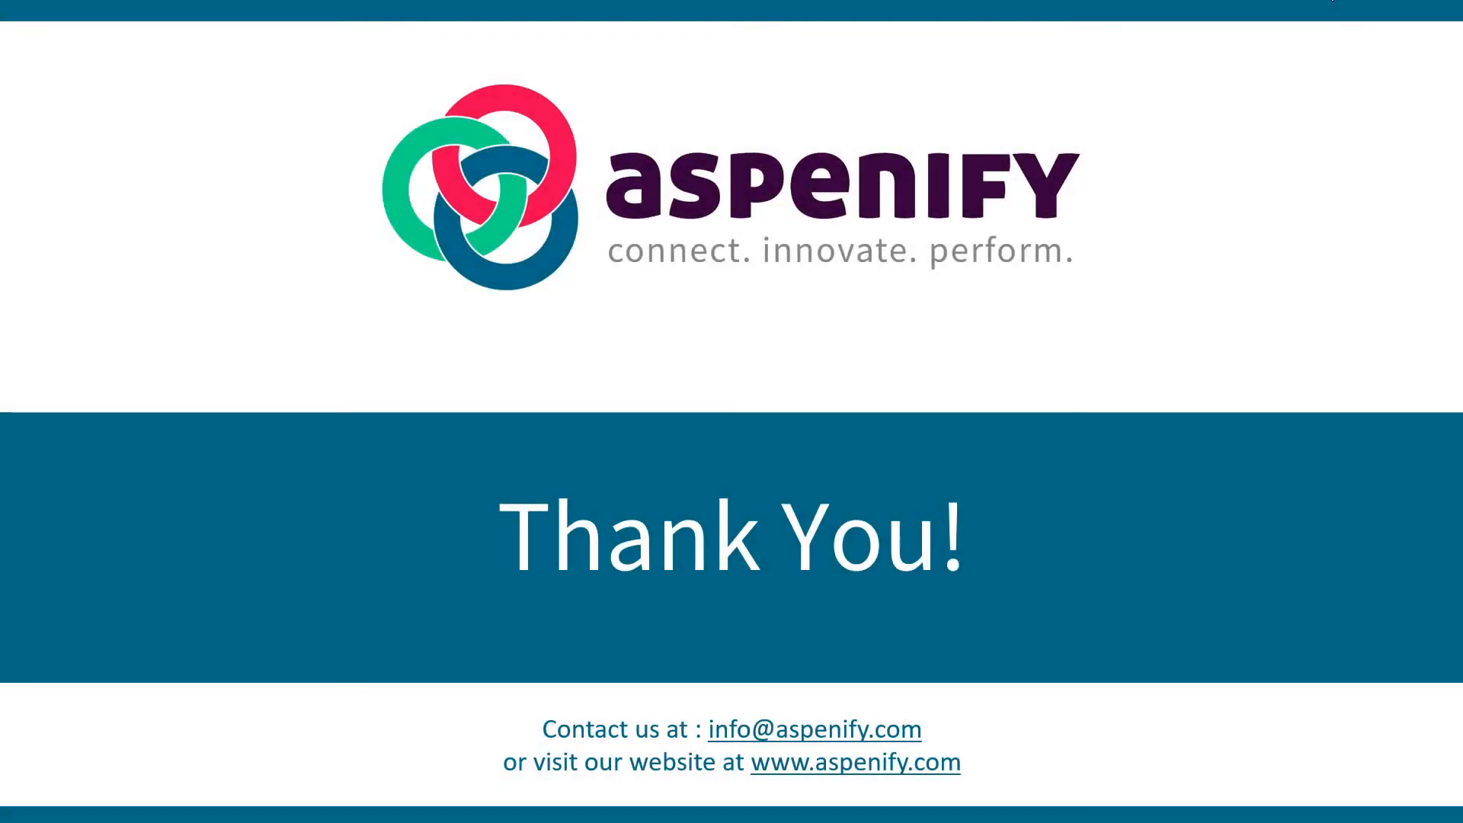